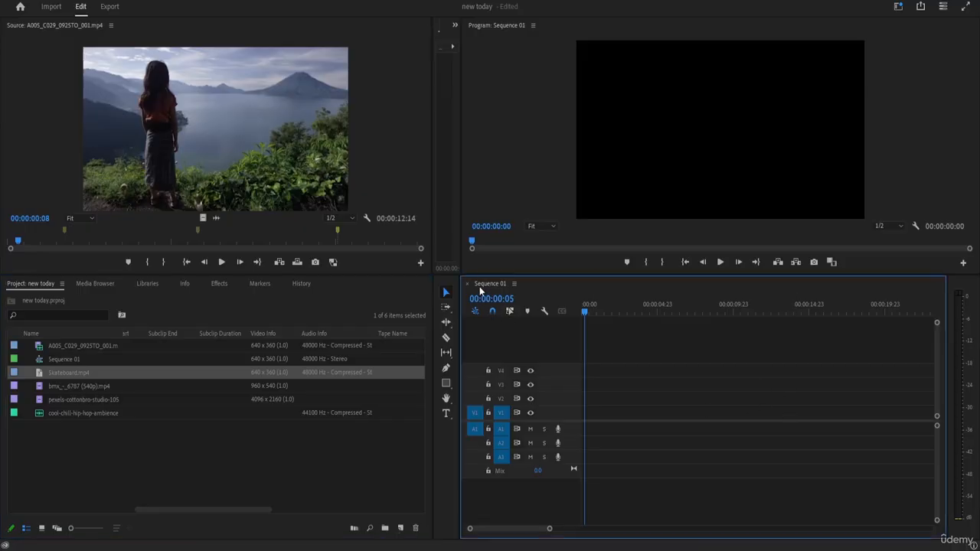
Step: Undock the Sequence 01 timeline as a floating window and redock it in a full-width area above the Project panel
{"action": "left_click", "coordinate": [514, 284]}
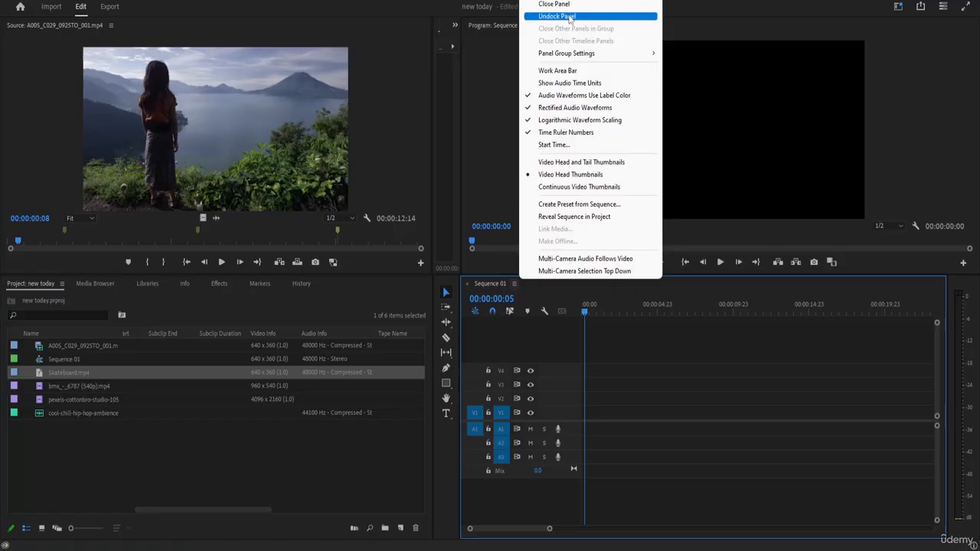
{"action": "left_click", "coordinate": [570, 17]}
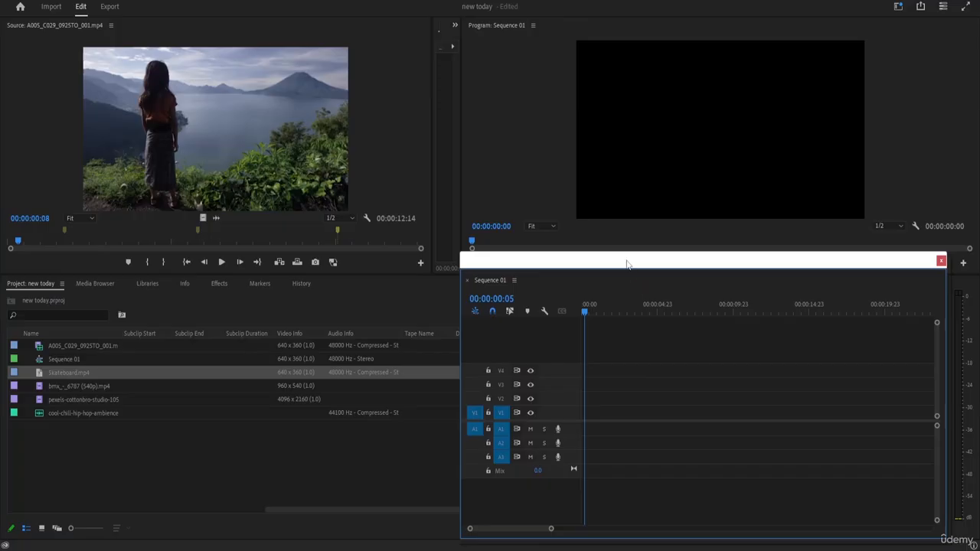
{"action": "left_click_drag", "start_coordinate": [626, 264], "coordinate": [492, 33]}
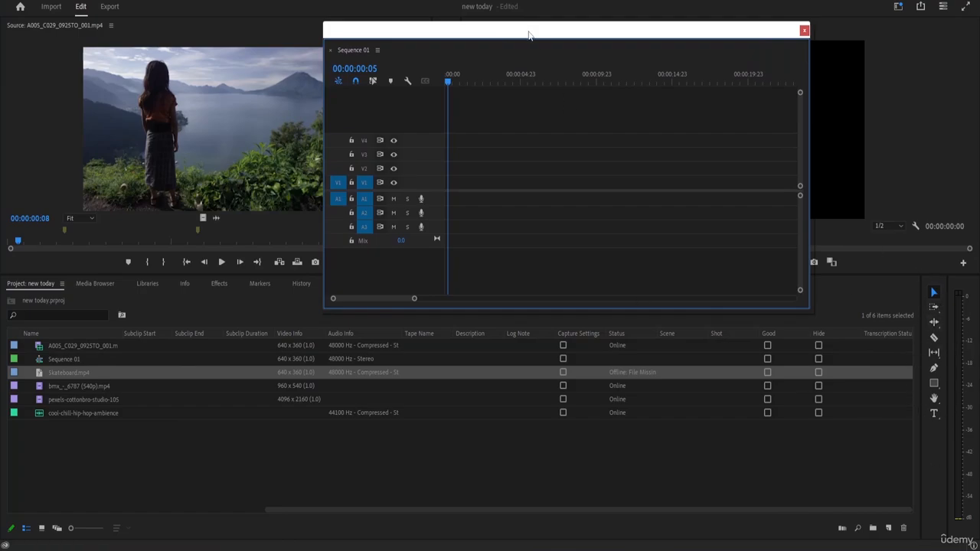
{"action": "left_click_drag", "start_coordinate": [528, 31], "coordinate": [592, 54]}
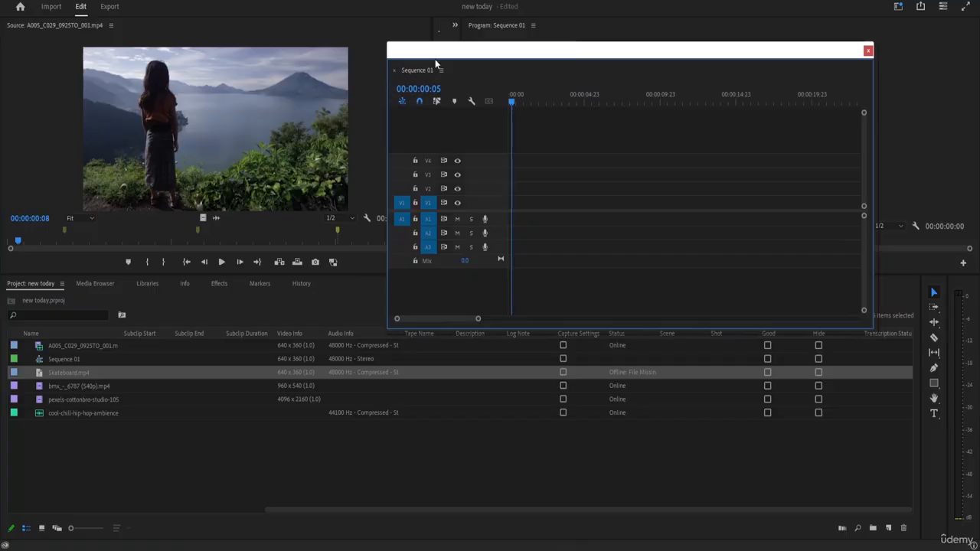
{"action": "left_click_drag", "start_coordinate": [434, 62], "coordinate": [440, 302]}
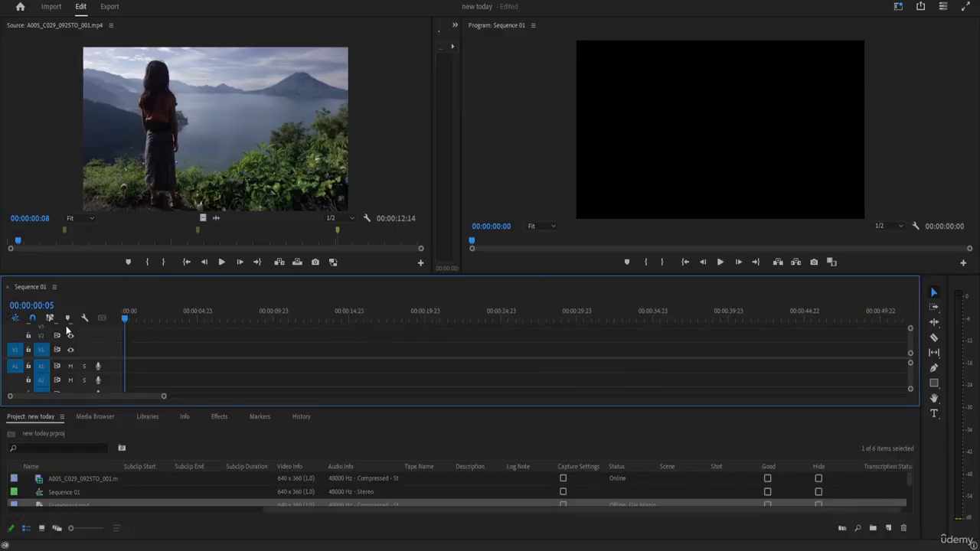
Step: Toggle the timeline panel between maximized and normal size twice, widening it slightly in between
{"action": "key", "text": "grave"}
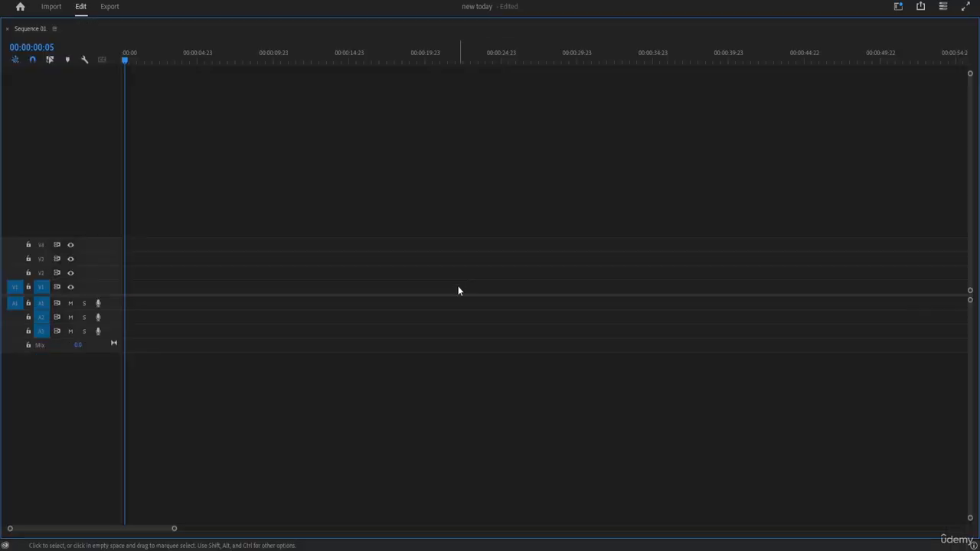
{"action": "key", "text": "grave"}
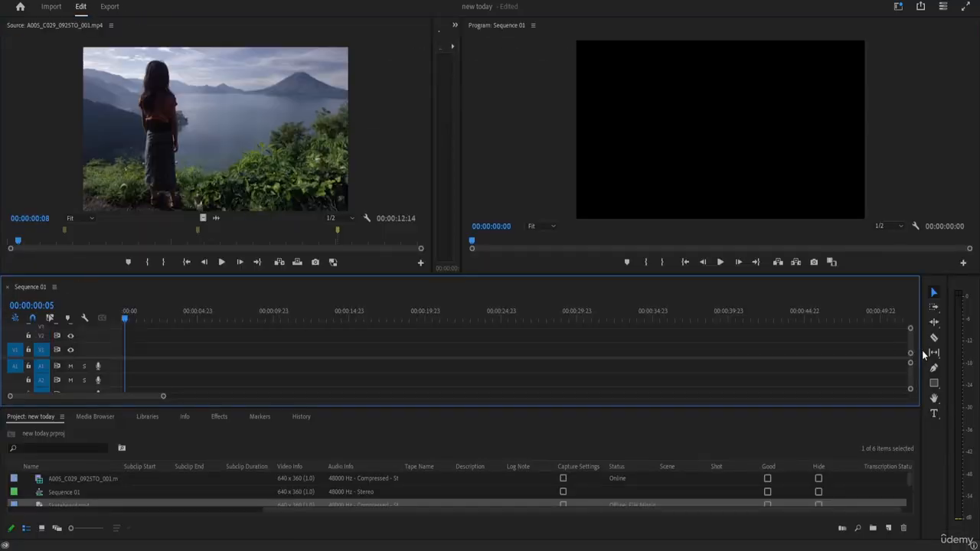
{"action": "mouse_move", "coordinate": [920, 353]}
{"action": "left_mouse_down"}
{"action": "mouse_move", "coordinate": [863, 357]}
{"action": "mouse_move", "coordinate": [926, 359]}
{"action": "left_mouse_up"}
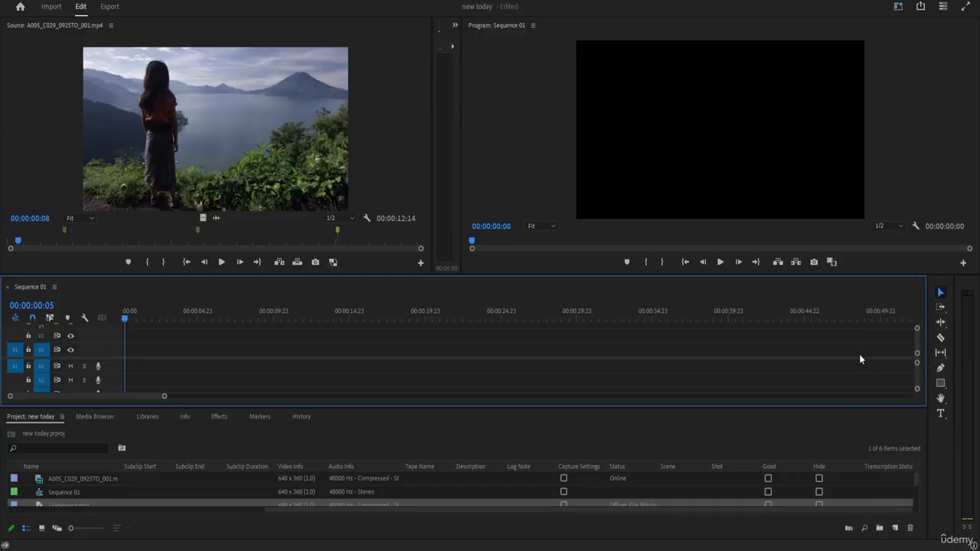
{"action": "key", "text": "grave"}
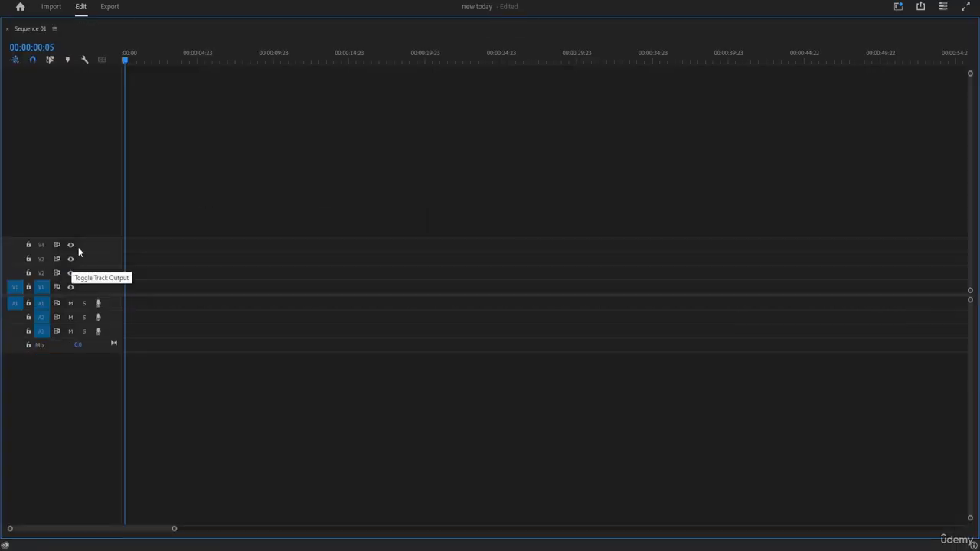
{"action": "key", "text": "grave"}
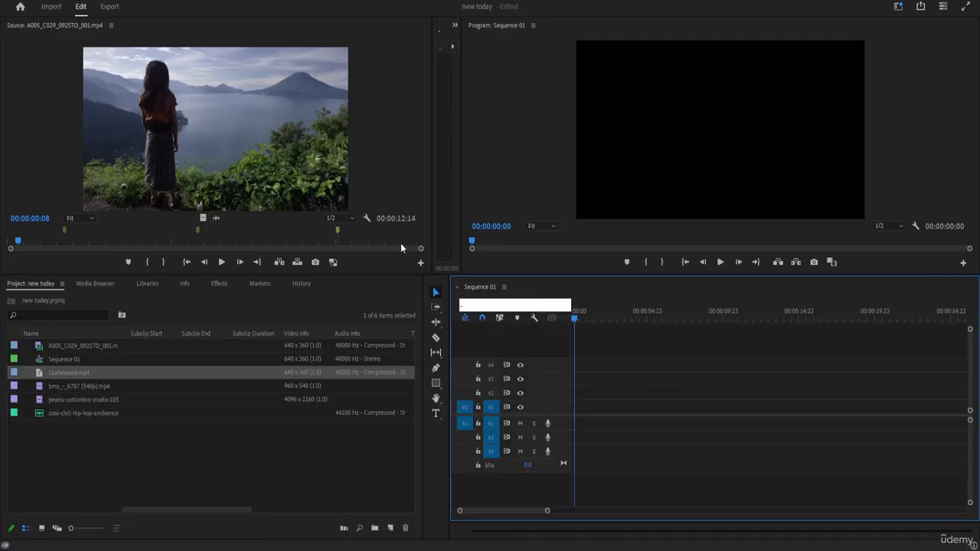
Step: Clear all markers from the source clip A005_C029_0925TO_001.mp4
{"action": "left_click", "coordinate": [516, 257]}
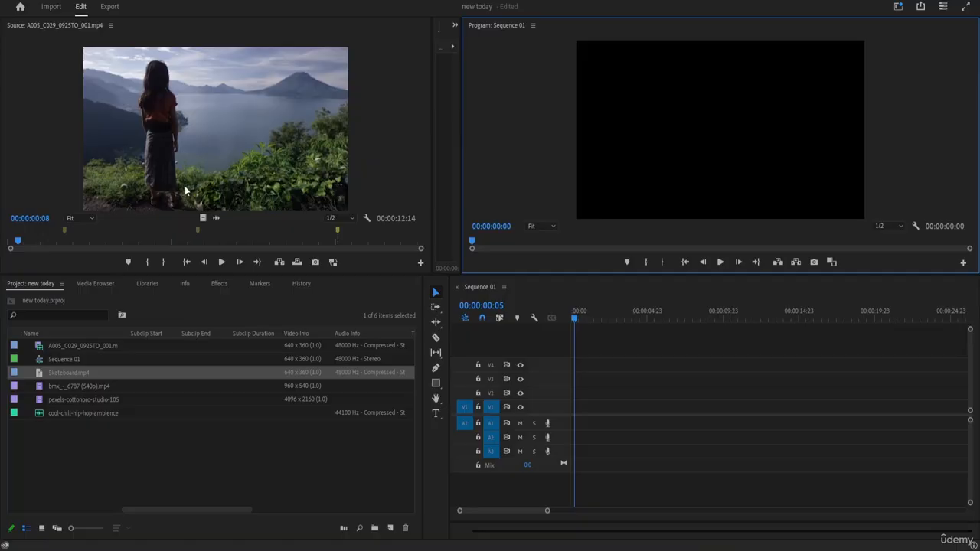
{"action": "left_click", "coordinate": [105, 125]}
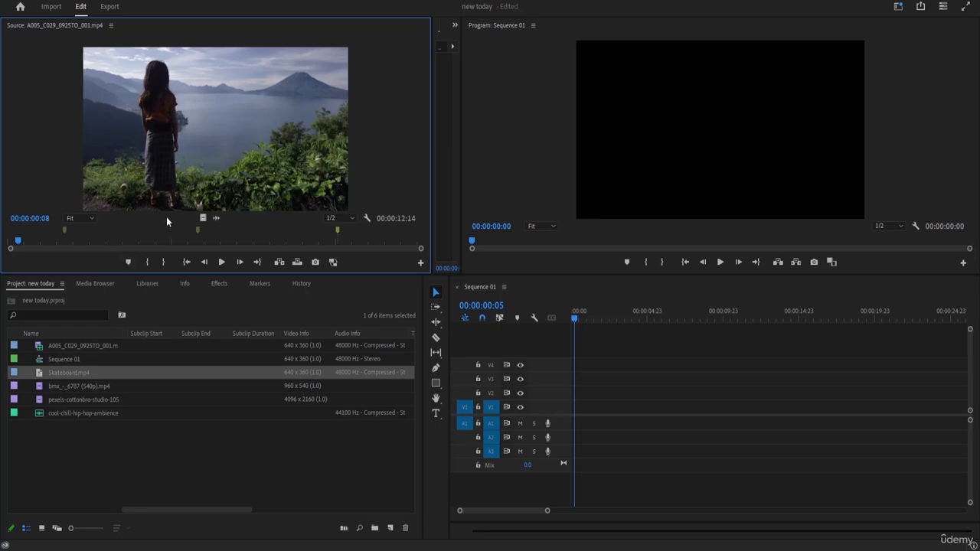
{"action": "right_click", "coordinate": [199, 223]}
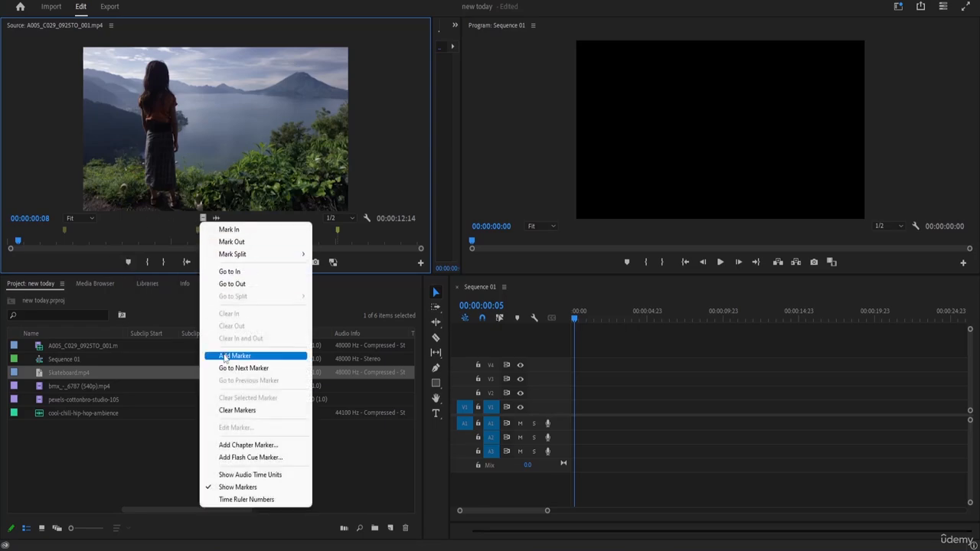
{"action": "left_click", "coordinate": [238, 410]}
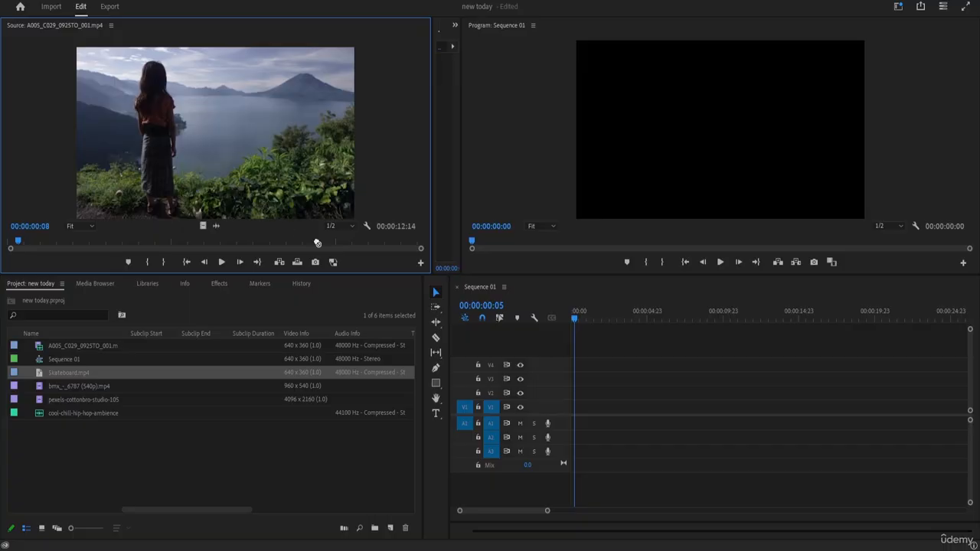
Step: Place the unmarked source clip on V1 and A1, align its audio with the video at the sequence start, and preview it
{"action": "left_click_drag", "start_coordinate": [262, 162], "coordinate": [607, 408]}
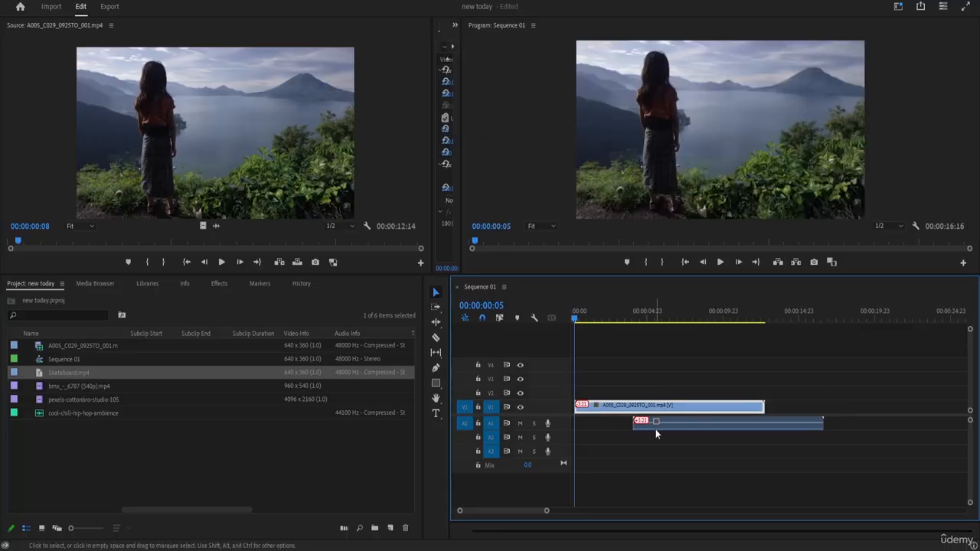
{"action": "left_click_drag", "start_coordinate": [655, 429], "coordinate": [596, 427]}
{"action": "key", "text": "space"}
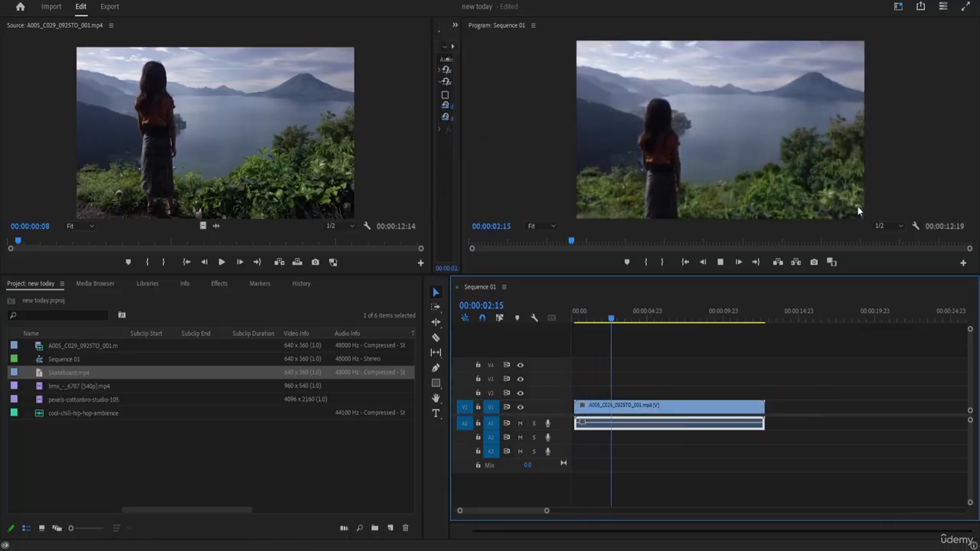
{"action": "key", "text": "space"}
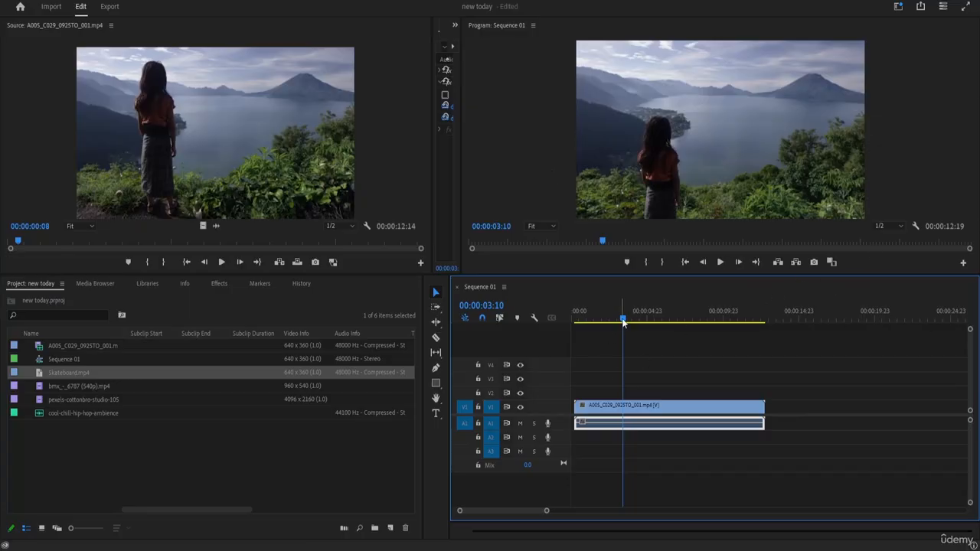
Step: Choose the Track Select Forward tool and remove the clip's video and audio from Sequence 01
{"action": "left_click", "coordinate": [436, 307]}
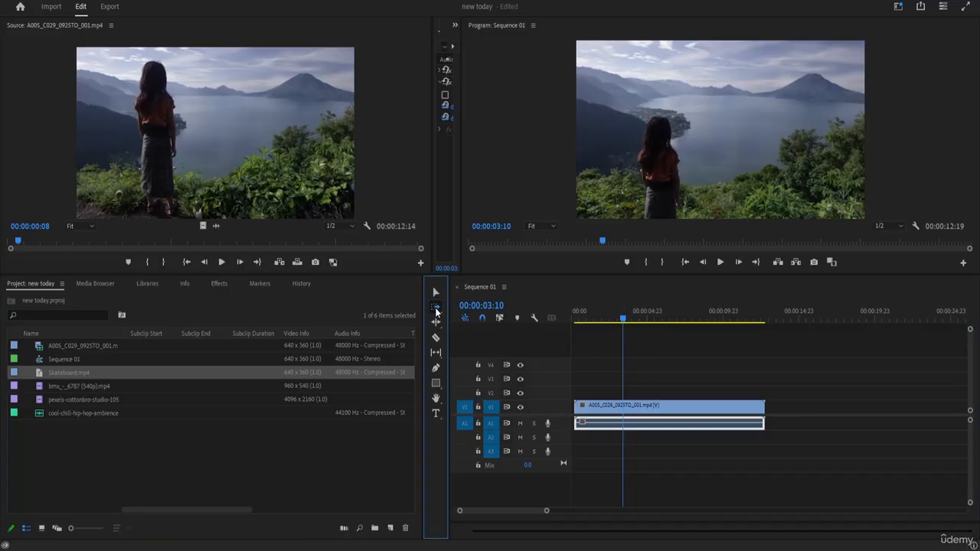
{"action": "right_click", "coordinate": [601, 407]}
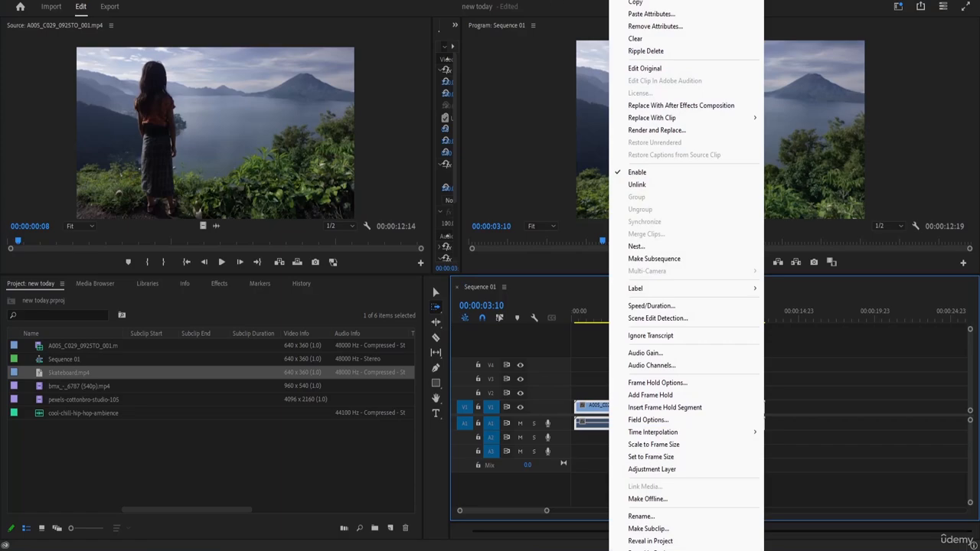
{"action": "left_click", "coordinate": [634, 0]}
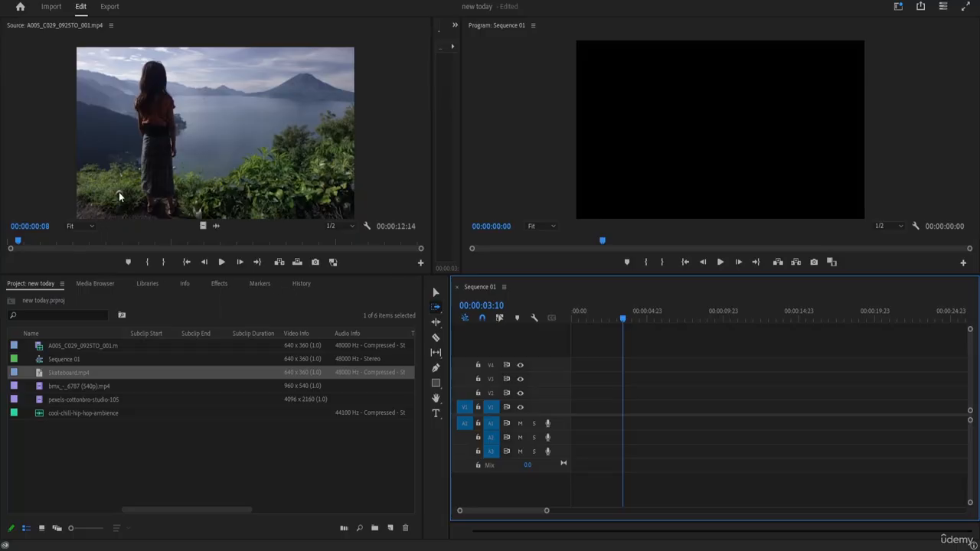
Step: Play through the source clip and add markers at 00:00:02:00, 00:00:05:23 and 00:00:10:04
{"action": "left_click", "coordinate": [221, 262]}
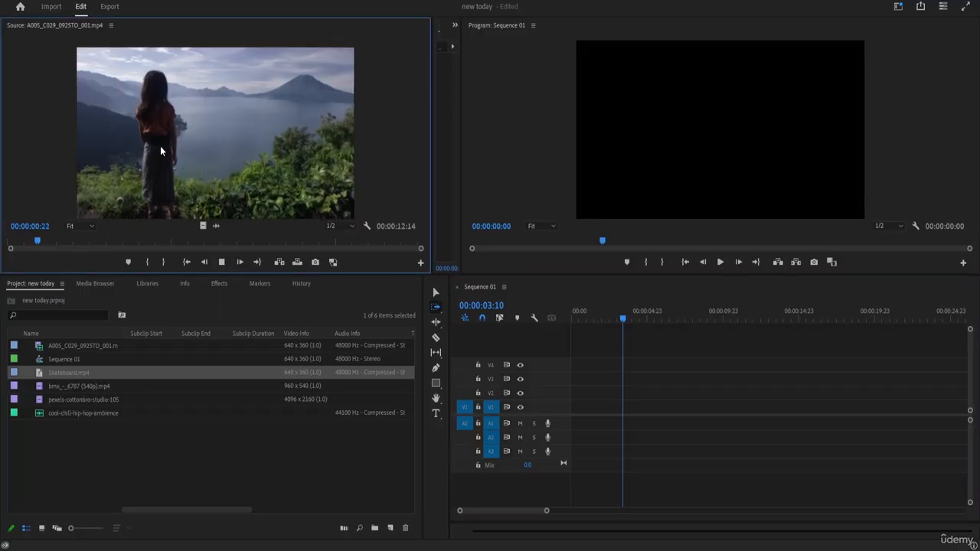
{"action": "key", "text": "space"}
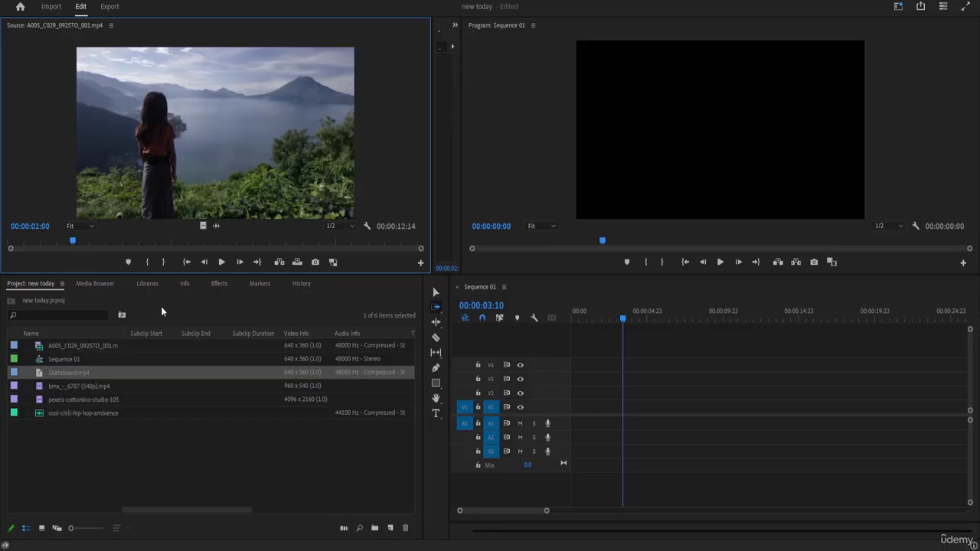
{"action": "left_click", "coordinate": [128, 262]}
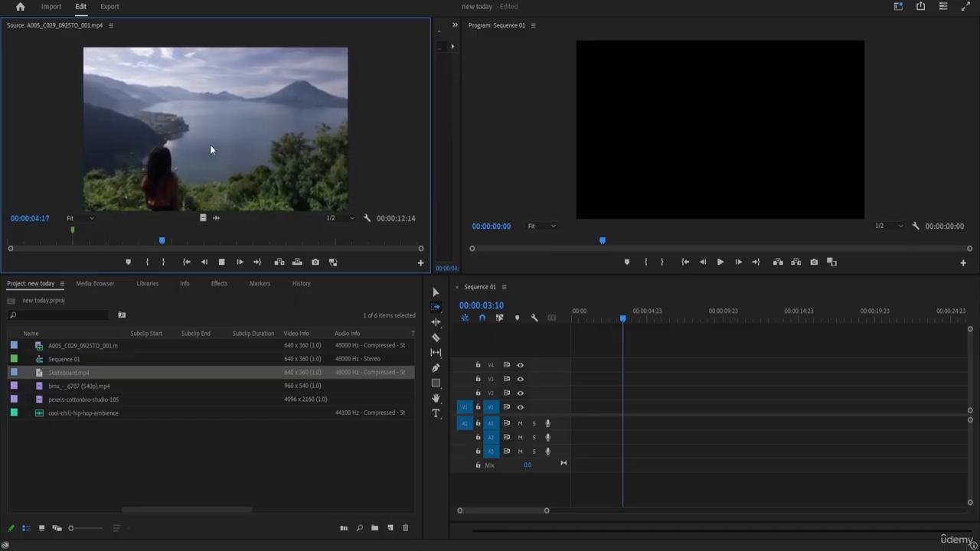
{"action": "key", "text": "space"}
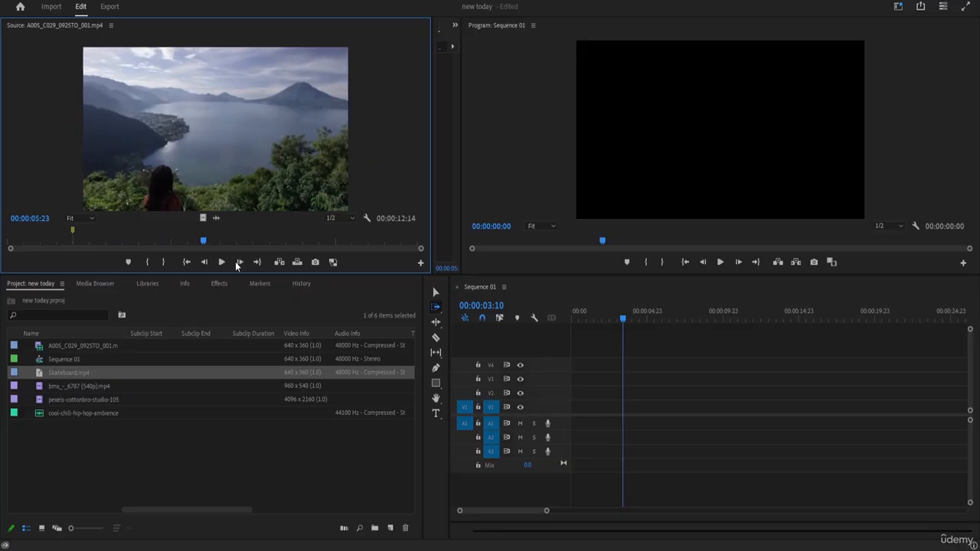
{"action": "left_click", "coordinate": [132, 264]}
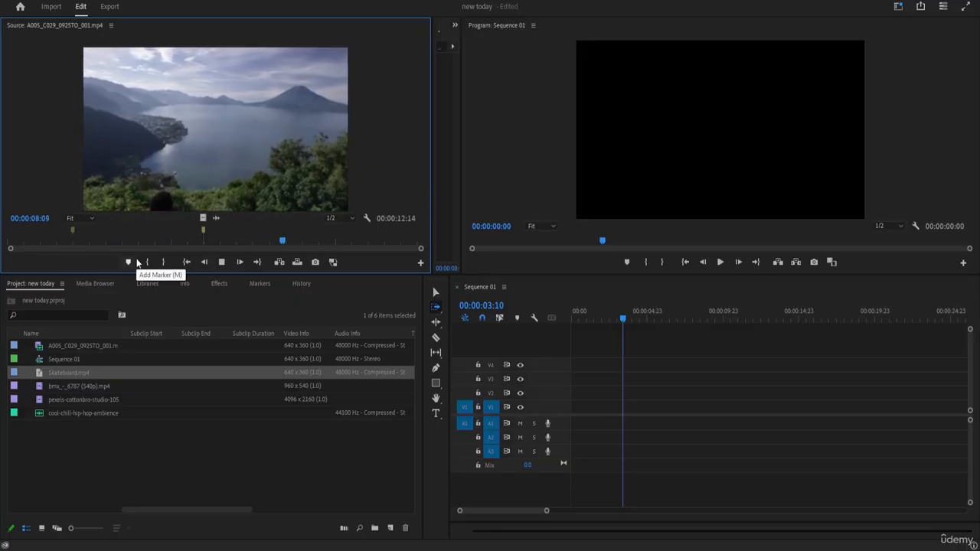
{"action": "key", "text": "space"}
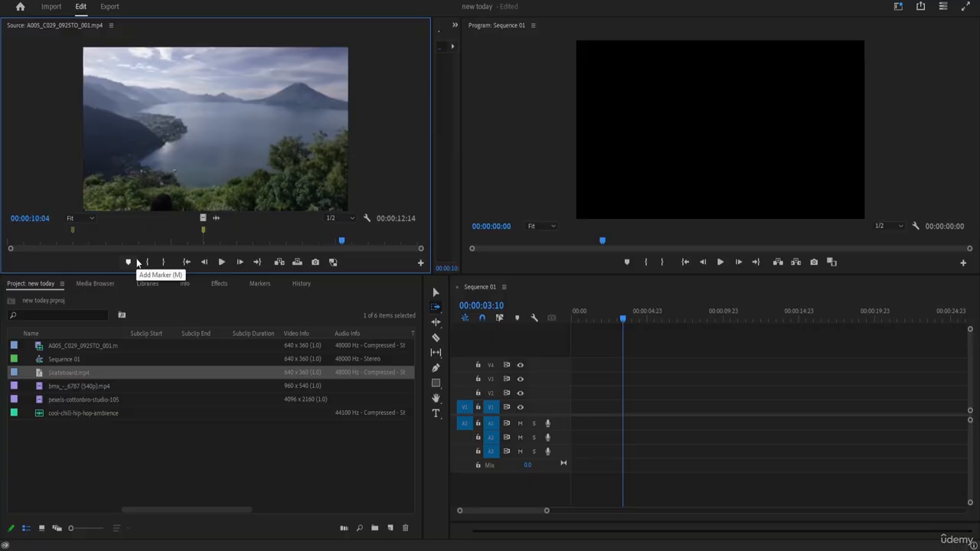
{"action": "left_click", "coordinate": [135, 261]}
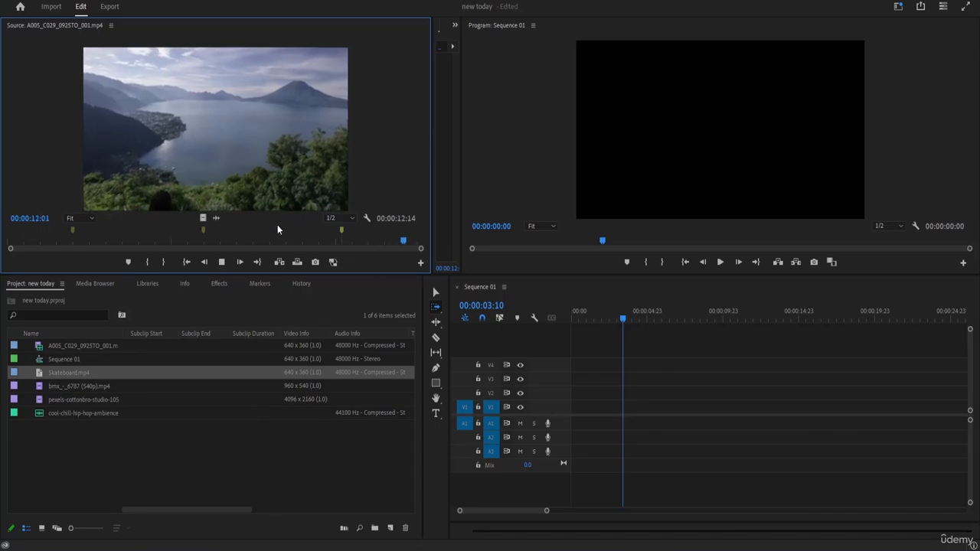
{"action": "key", "text": "space"}
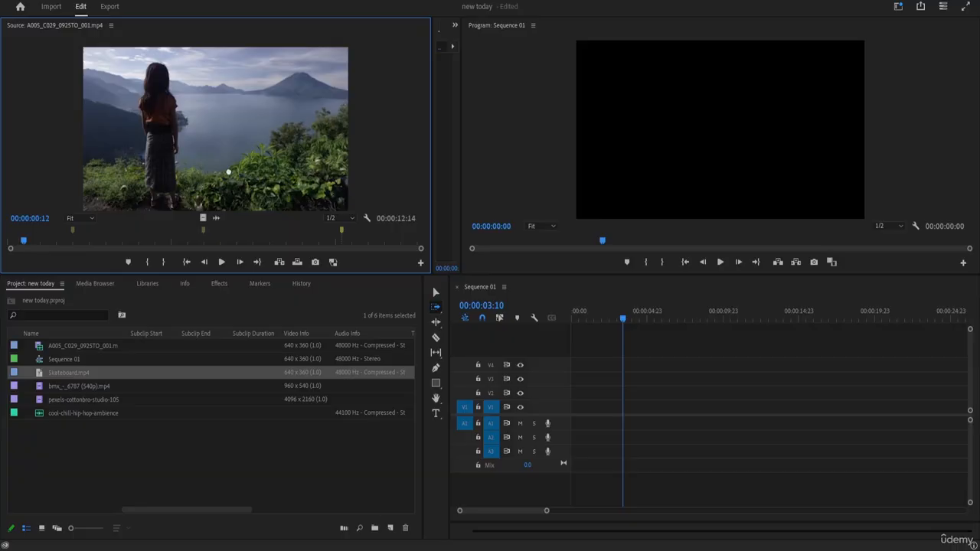
Step: Place the marked source clip on V1 and A1 at the sequence start and play it from the beginning to the first marker
{"action": "left_click_drag", "start_coordinate": [228, 172], "coordinate": [574, 418]}
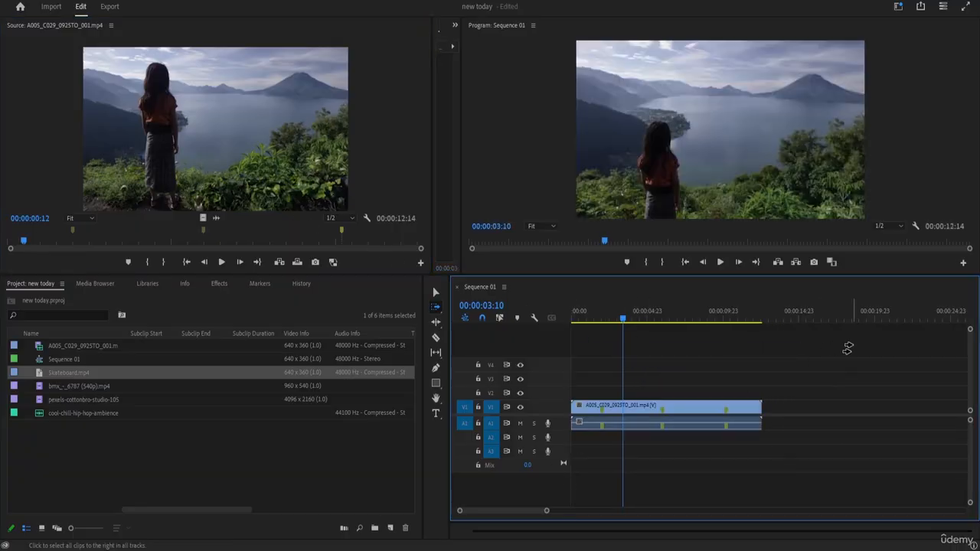
{"action": "left_click_drag", "start_coordinate": [623, 318], "coordinate": [572, 320]}
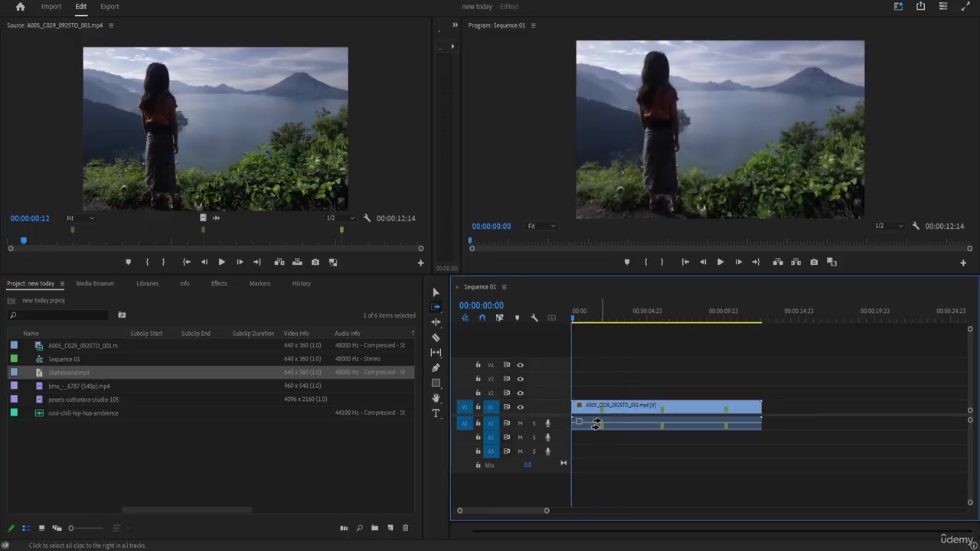
{"action": "key", "text": "space"}
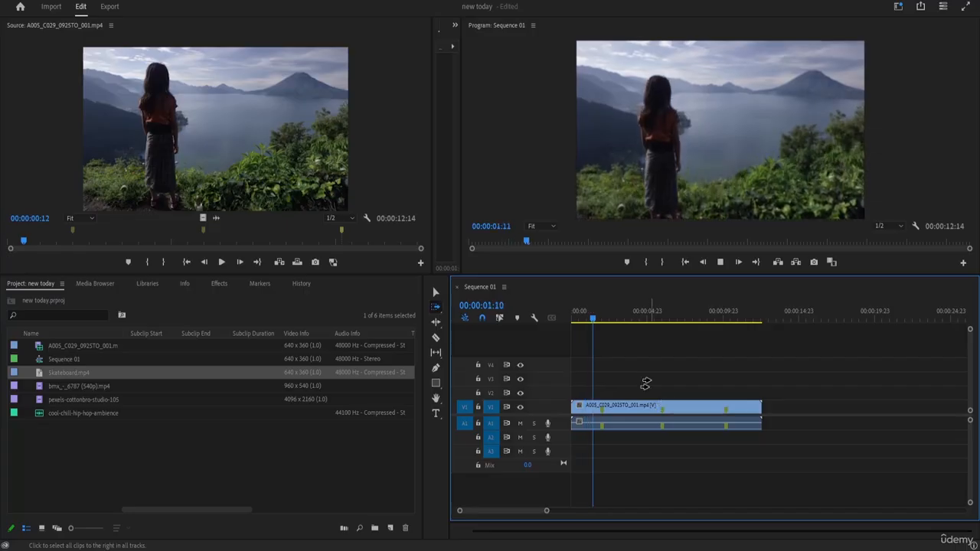
{"action": "key", "text": "space"}
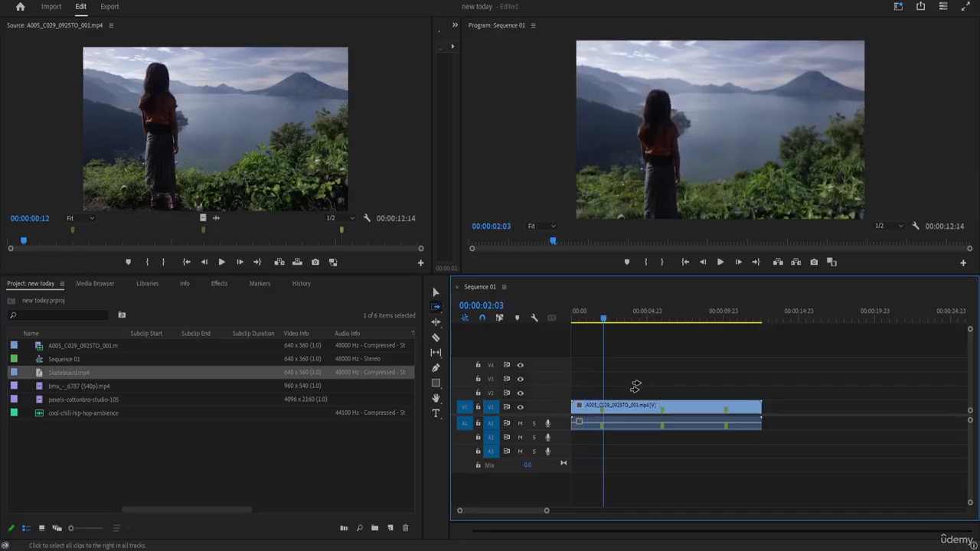
Step: Check playback around the clip's first marker and park the playhead on that marker at 00:00:02:01
{"action": "left_click", "coordinate": [601, 329]}
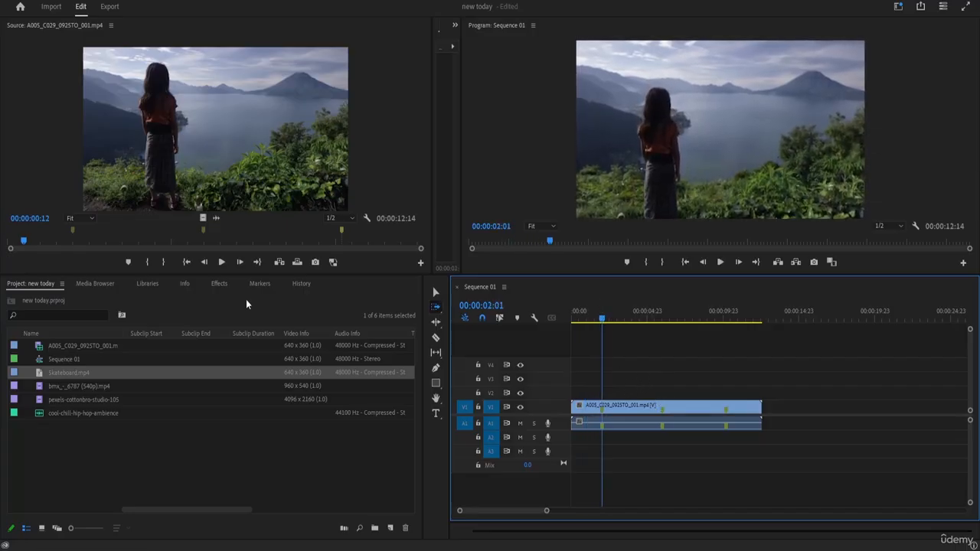
{"action": "key", "text": "space"}
{"action": "key", "text": "space"}
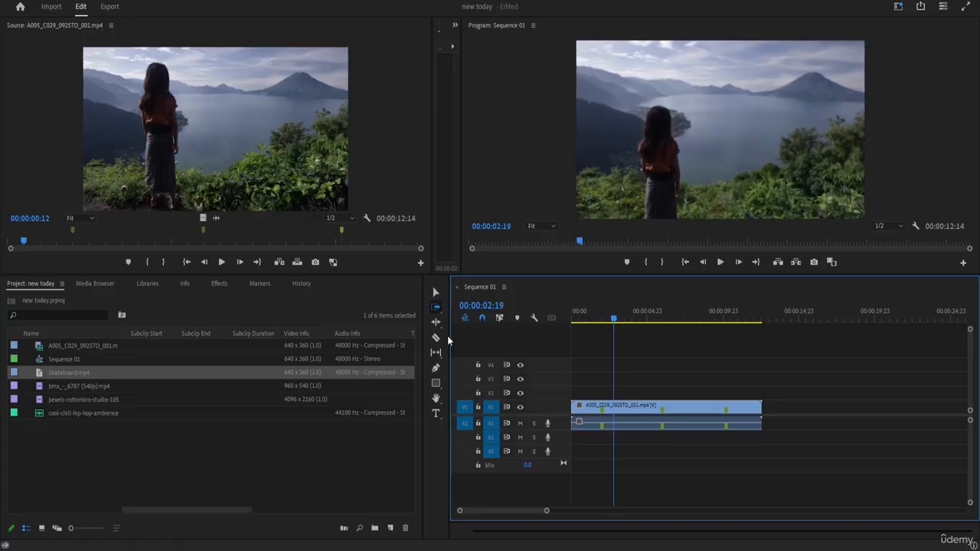
{"action": "left_click_drag", "start_coordinate": [613, 327], "coordinate": [601, 327]}
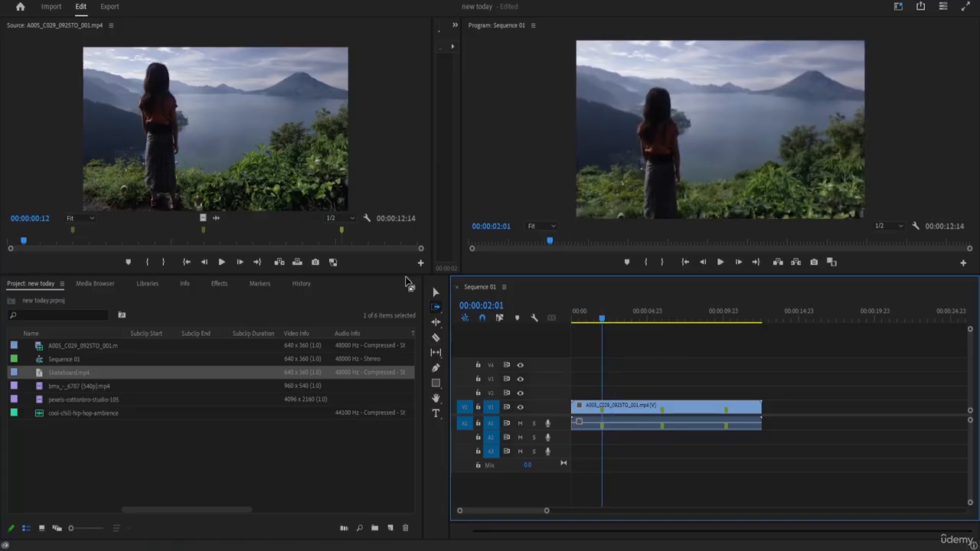
Step: Play the source clip up to its first marker and park the source playhead on it at 00:00:02:00
{"action": "left_click", "coordinate": [221, 261]}
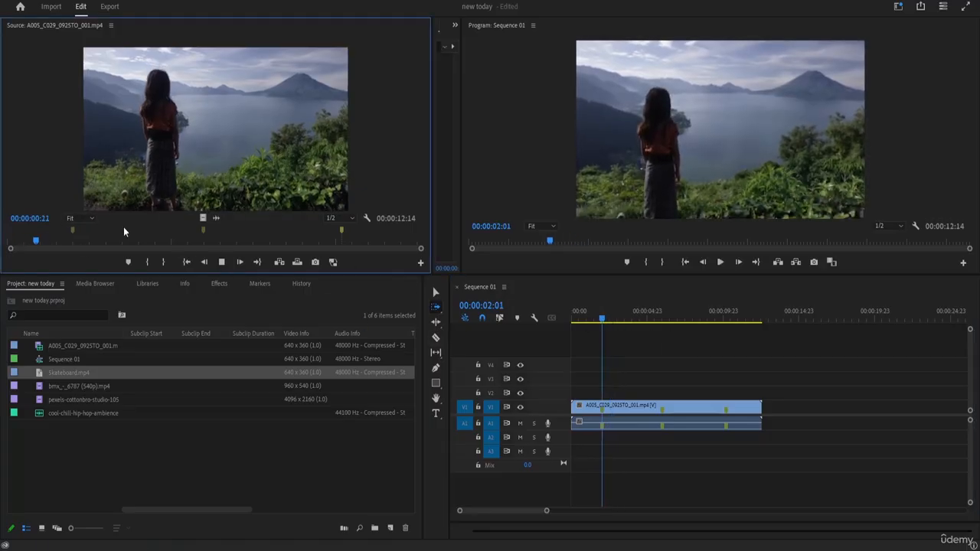
{"action": "key", "text": "space"}
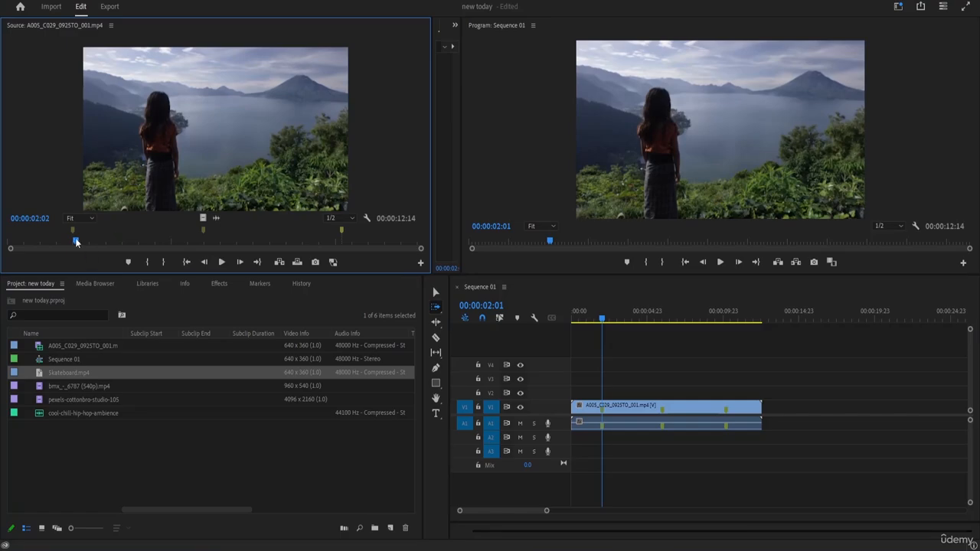
{"action": "left_click_drag", "start_coordinate": [75, 242], "coordinate": [74, 243]}
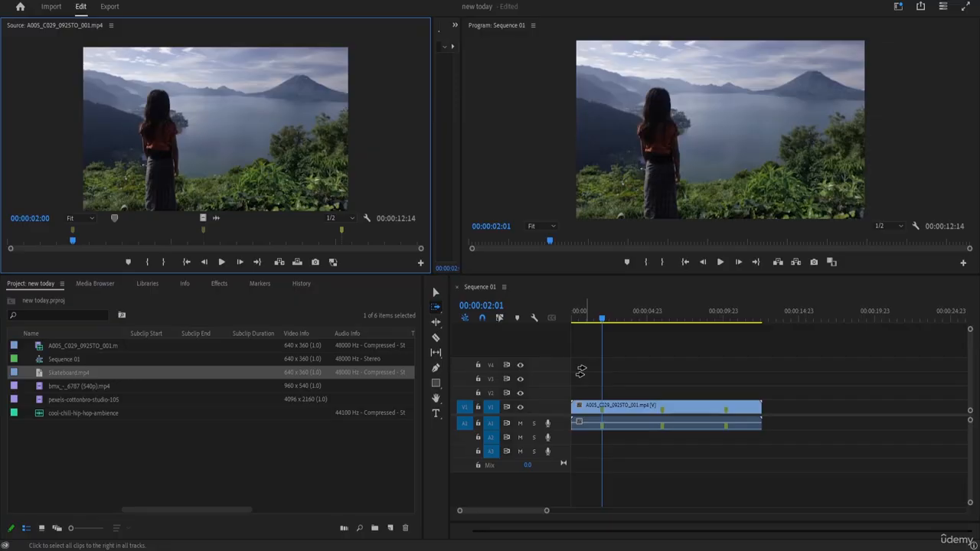
{"action": "type", "text": "."}
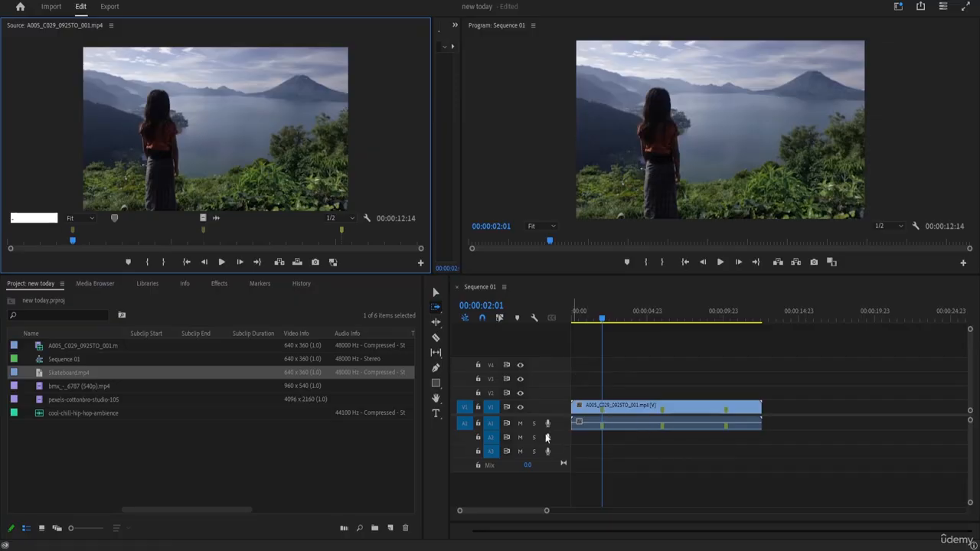
Step: Remove the A005_C029_0925TO_001.mp4 video and audio from Sequence 01
{"action": "left_click", "coordinate": [594, 406]}
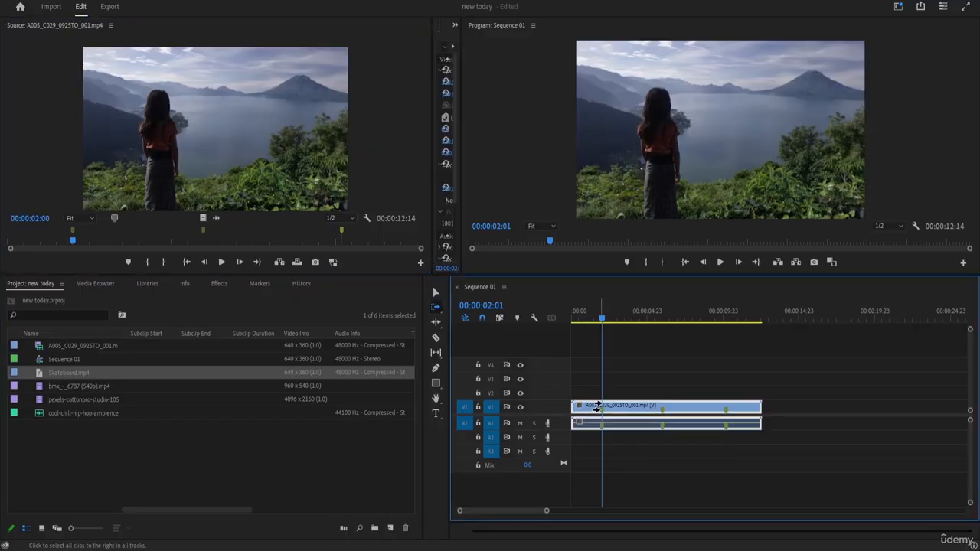
{"action": "right_click", "coordinate": [595, 407]}
{"action": "left_click", "coordinate": [633, 23]}
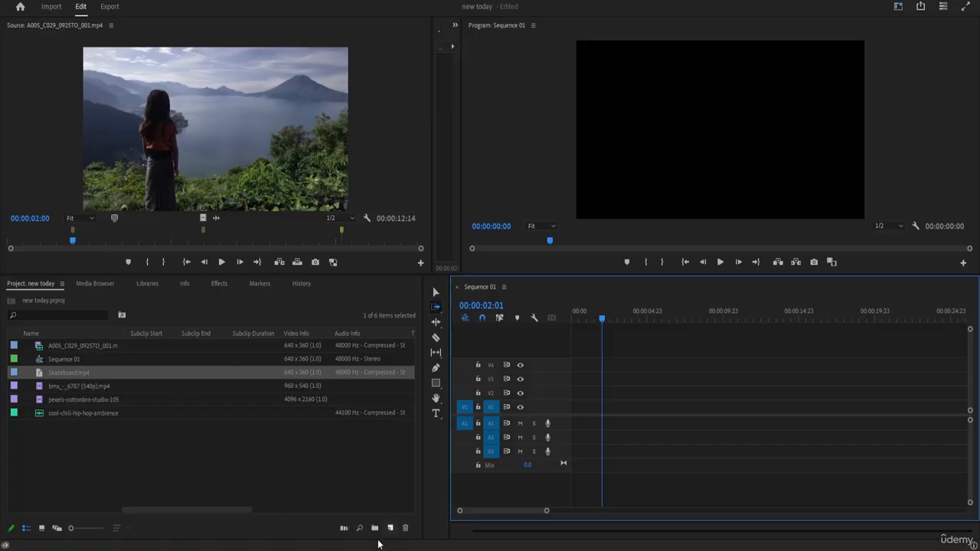
Step: Look over the bmx_-_6787 (540p).mp4, pexels-cottonbro-studio and cool-chill-hip-hop-ambience items in the project
{"action": "left_click", "coordinate": [347, 487]}
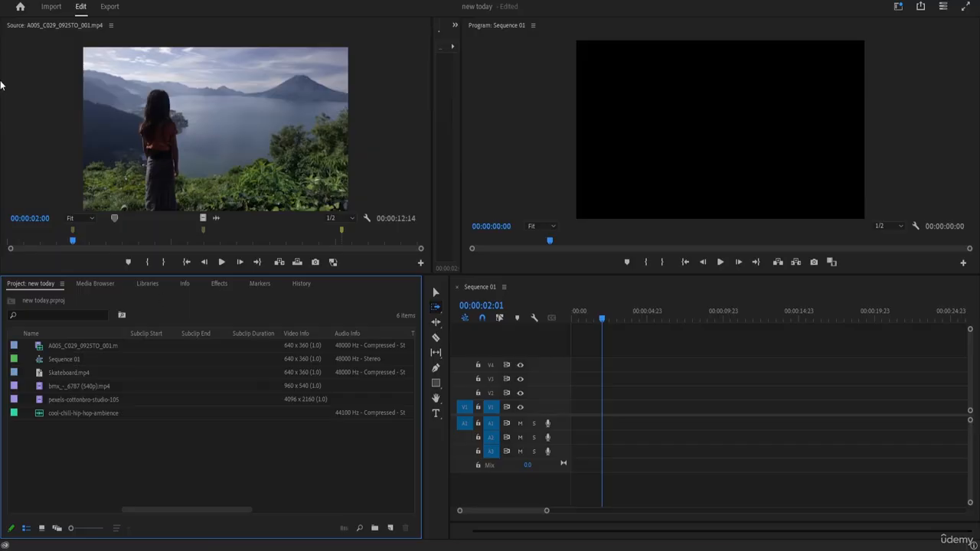
{"action": "left_click", "coordinate": [52, 389]}
{"action": "left_click", "coordinate": [45, 404]}
{"action": "left_click", "coordinate": [77, 421]}
{"action": "left_click", "coordinate": [70, 388]}
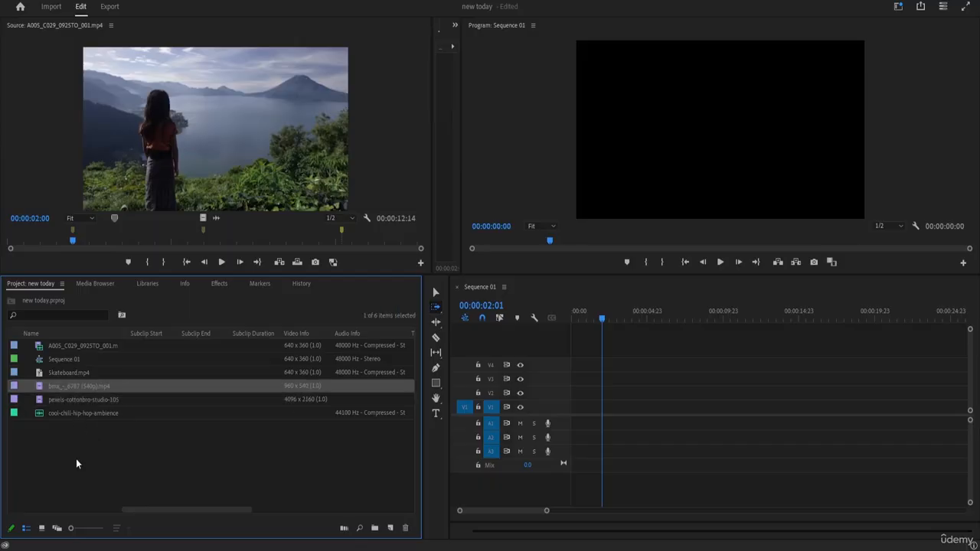
{"action": "left_click", "coordinate": [52, 398]}
{"action": "left_click", "coordinate": [51, 385]}
Step: Place the pexels-cottonbro-studio clip on V2 a few seconds into Sequence 01 and play into its opening
{"action": "left_click", "coordinate": [39, 401]}
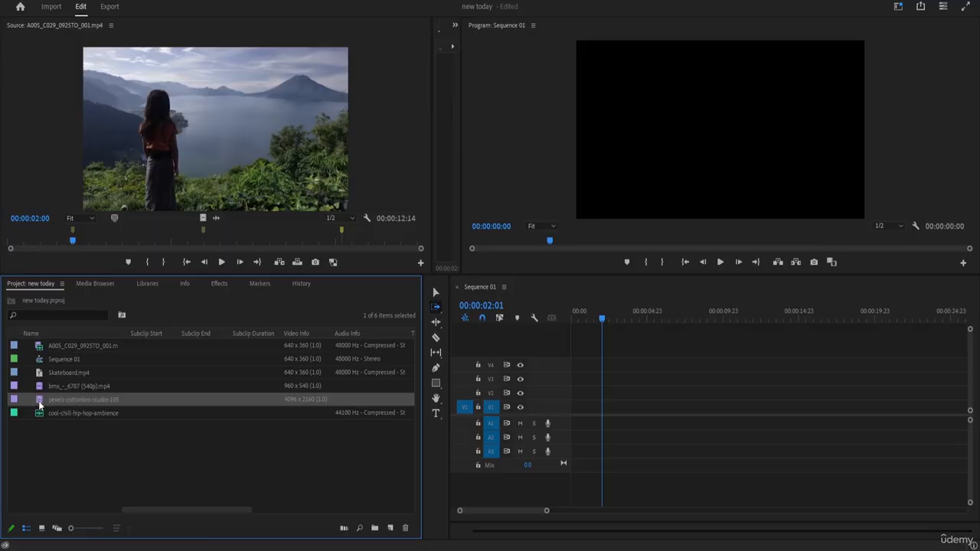
{"action": "left_click_drag", "start_coordinate": [159, 405], "coordinate": [630, 400]}
{"action": "key", "text": "space"}
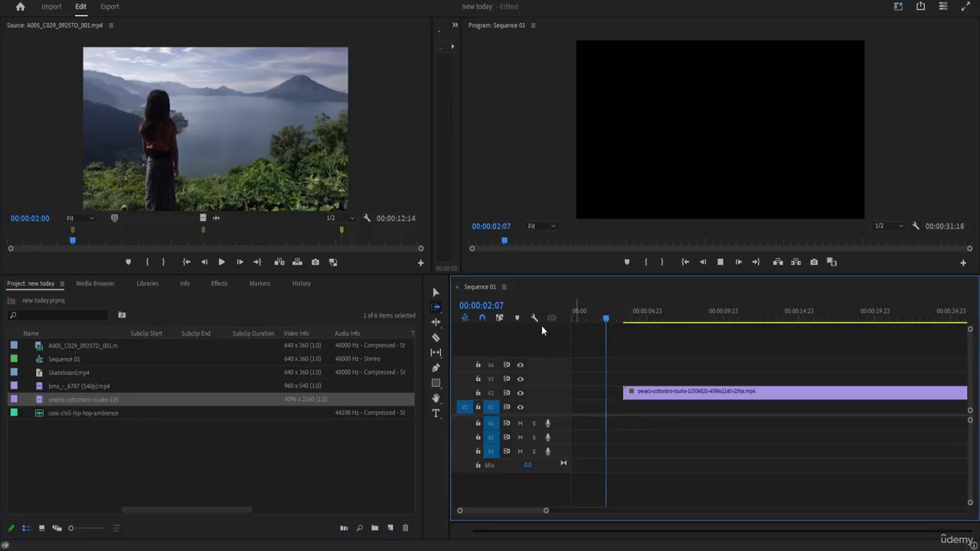
{"action": "key", "text": "space"}
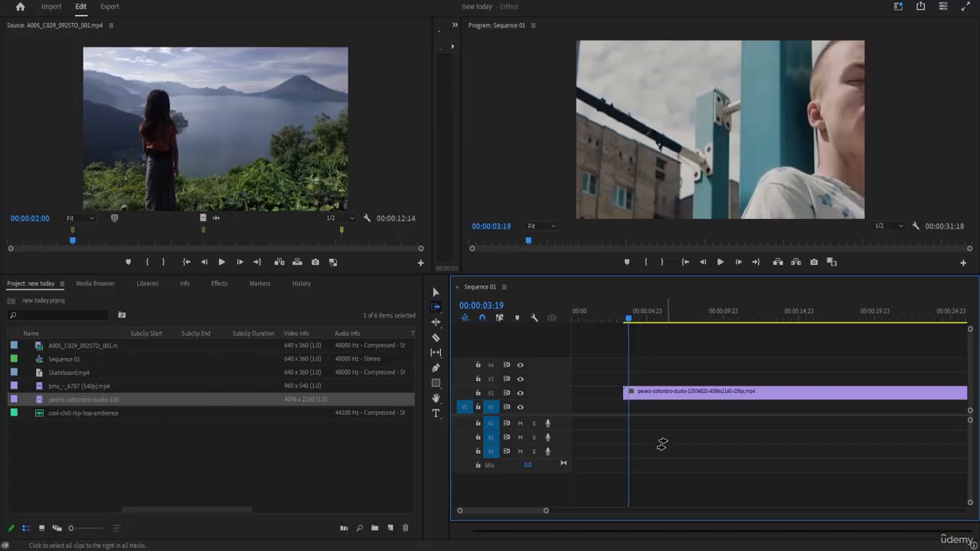
Step: Remove the pexels-cottonbro-studio clip from V2 in Sequence 01
{"action": "left_click", "coordinate": [657, 389]}
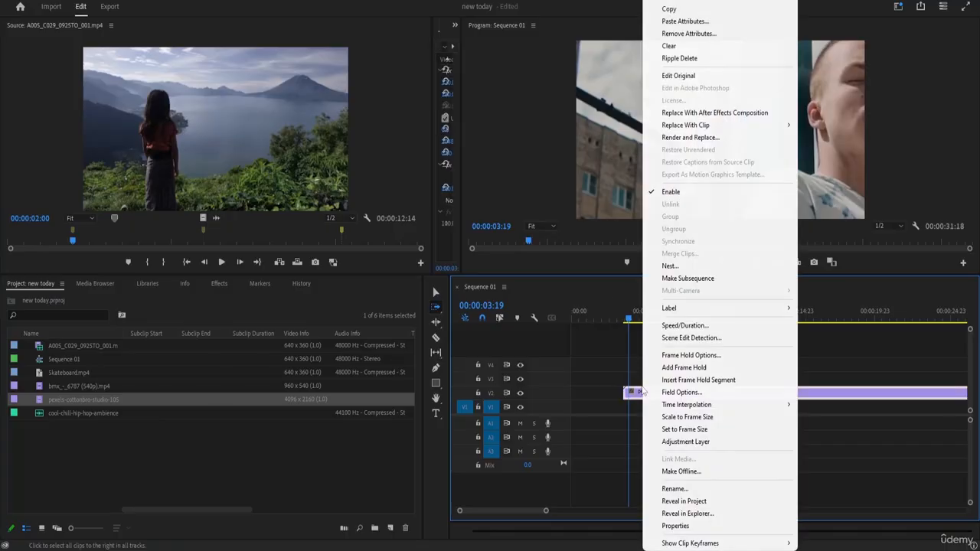
{"action": "right_click", "coordinate": [638, 393]}
{"action": "left_click", "coordinate": [660, 3]}
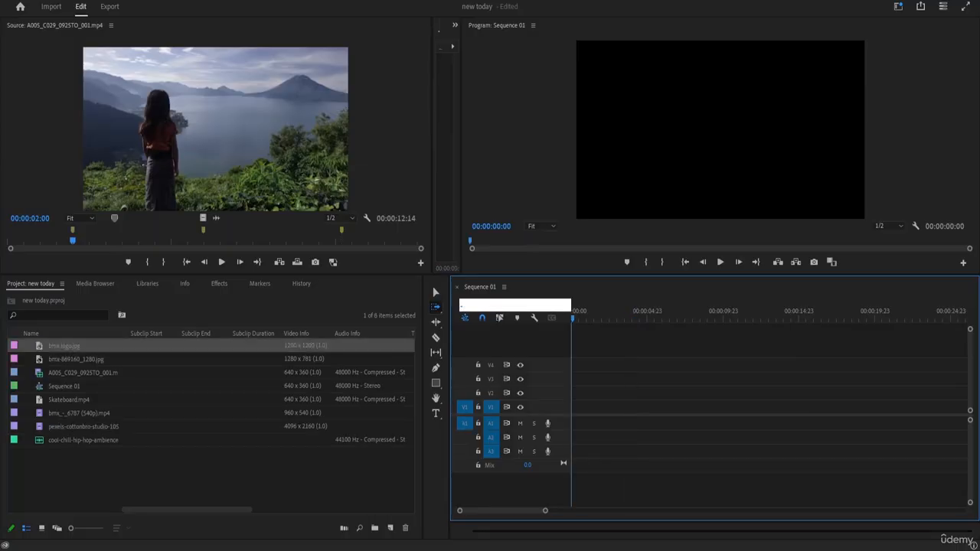
Step: Place bmx_-_6787 (540p).mp4 on V1 at the very start of Sequence 01
{"action": "left_click", "coordinate": [468, 269]}
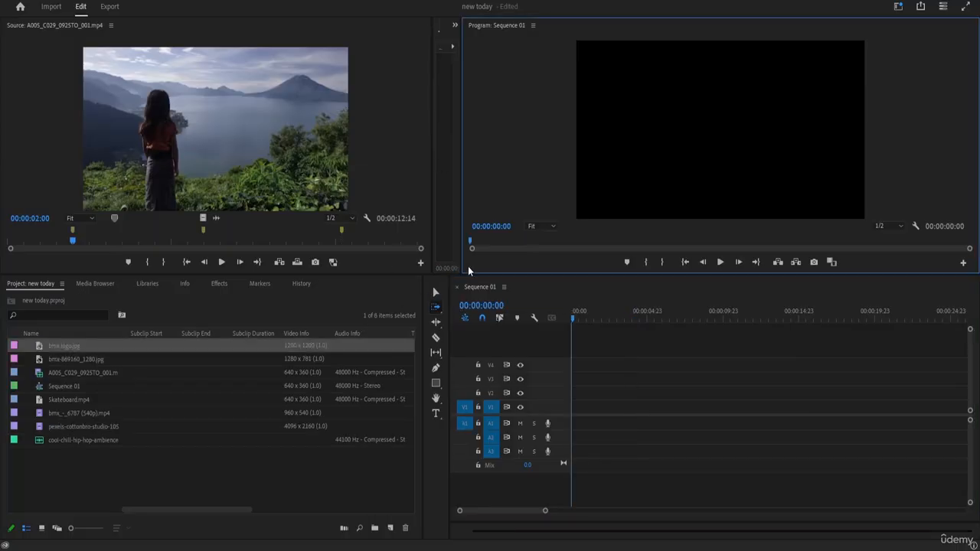
{"action": "left_click", "coordinate": [569, 324]}
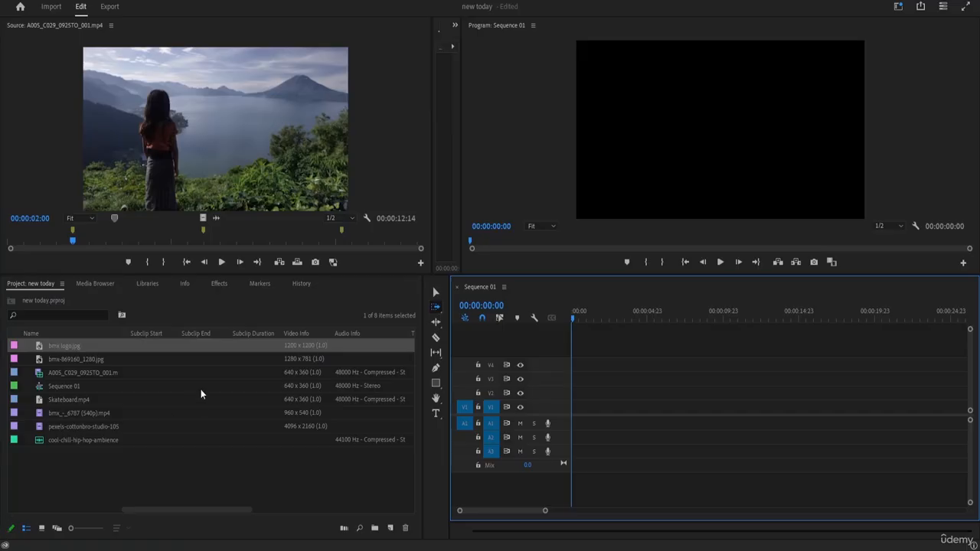
{"action": "left_click", "coordinate": [78, 411]}
{"action": "left_click_drag", "start_coordinate": [98, 413], "coordinate": [575, 407]}
Step: Preview the opening seconds of the BMX clip and return the playhead to 00:00:00:00
{"action": "key", "text": "space"}
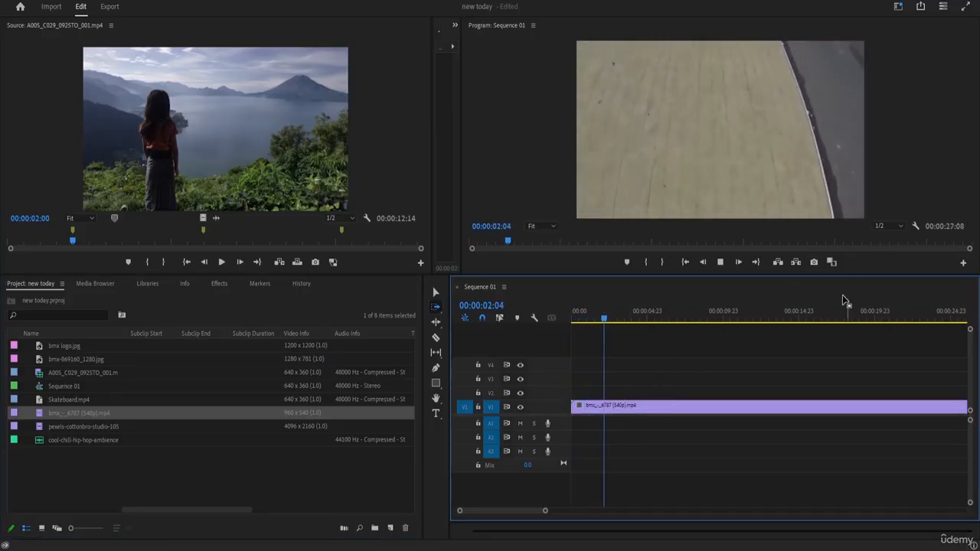
{"action": "key", "text": "space"}
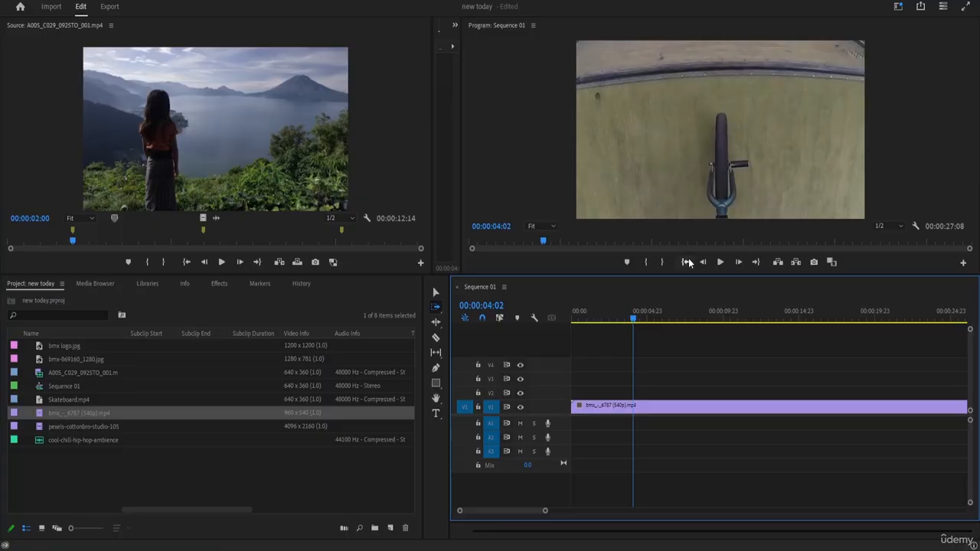
{"action": "key", "text": "space"}
{"action": "key", "text": "space"}
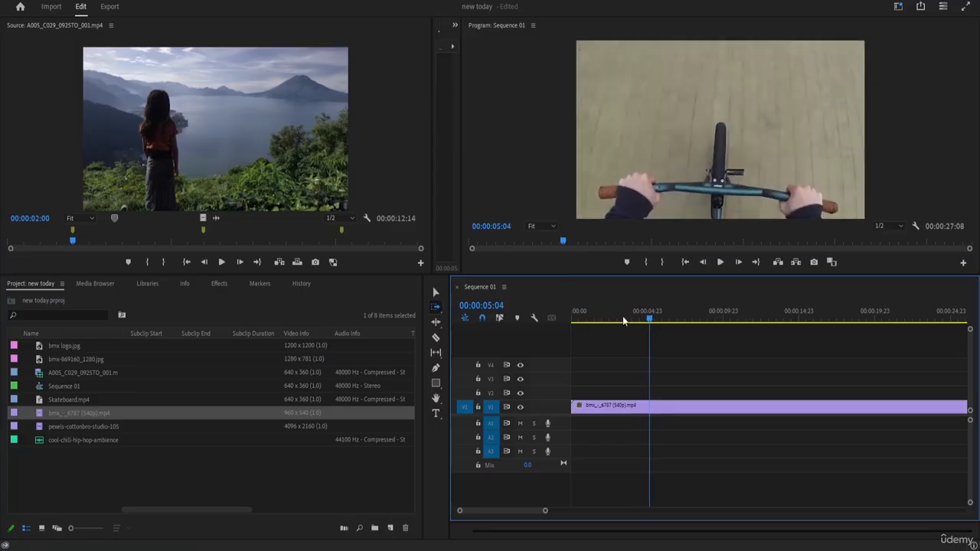
{"action": "left_click_drag", "start_coordinate": [649, 318], "coordinate": [565, 337]}
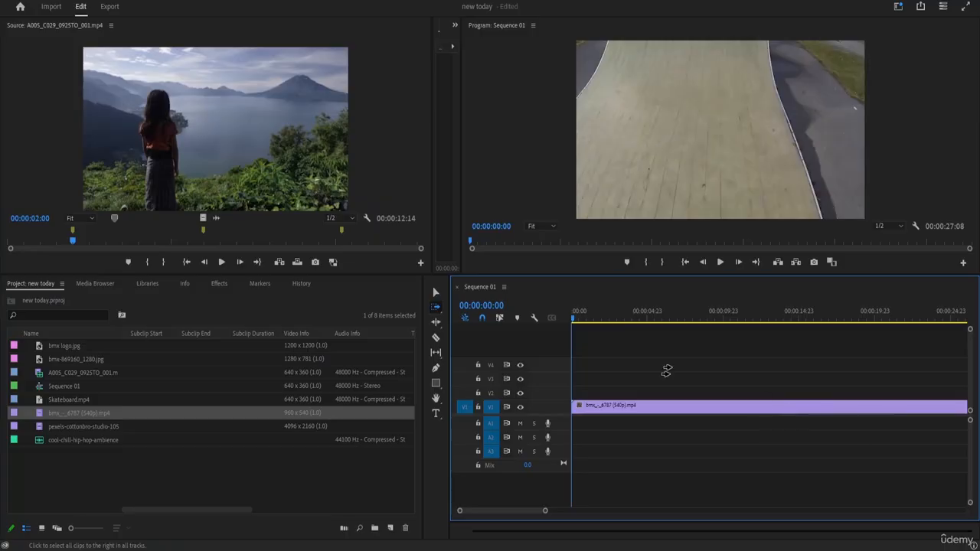
Step: Switch to the Selection tool and place the cool-chill-hip-hop-ambience music on A1 at the sequence start
{"action": "left_click", "coordinate": [435, 294]}
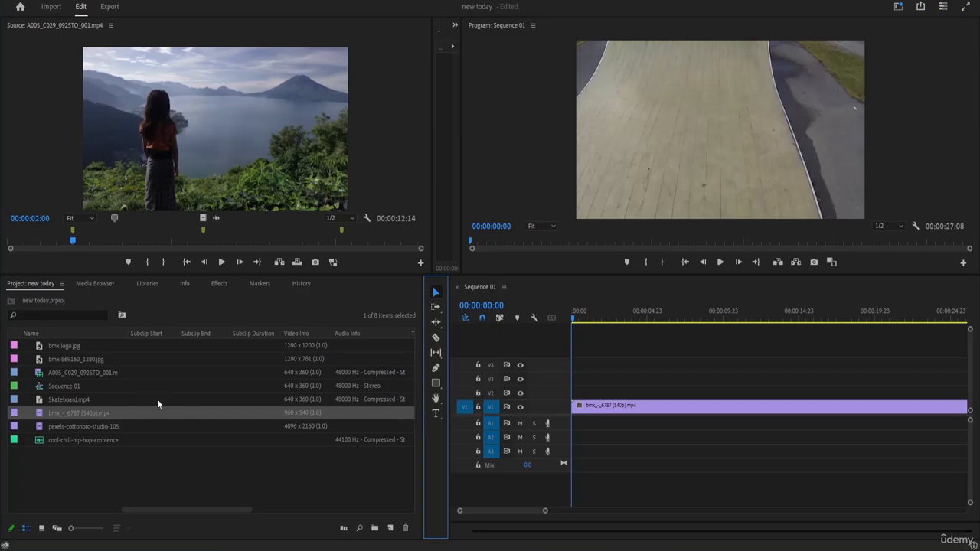
{"action": "left_click", "coordinate": [69, 442]}
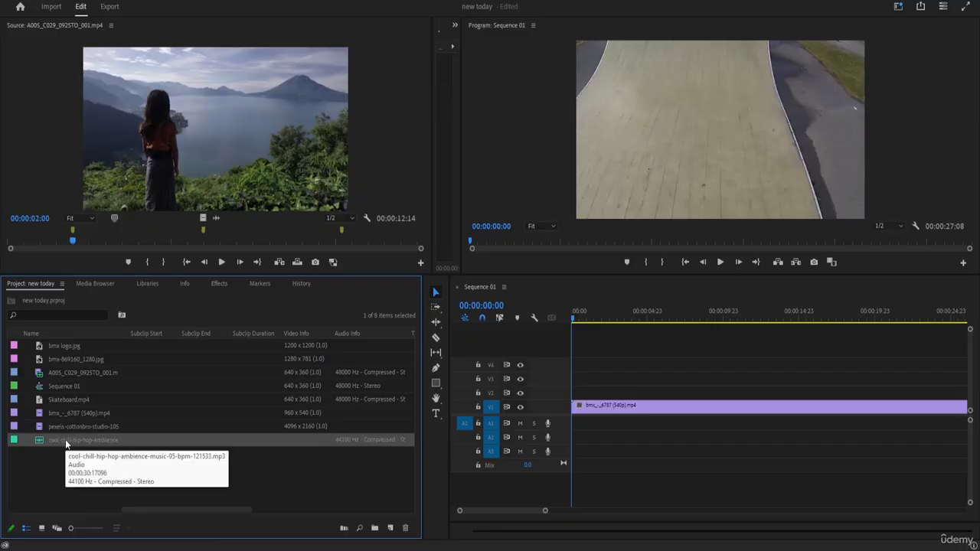
{"action": "left_click_drag", "start_coordinate": [48, 442], "coordinate": [575, 423]}
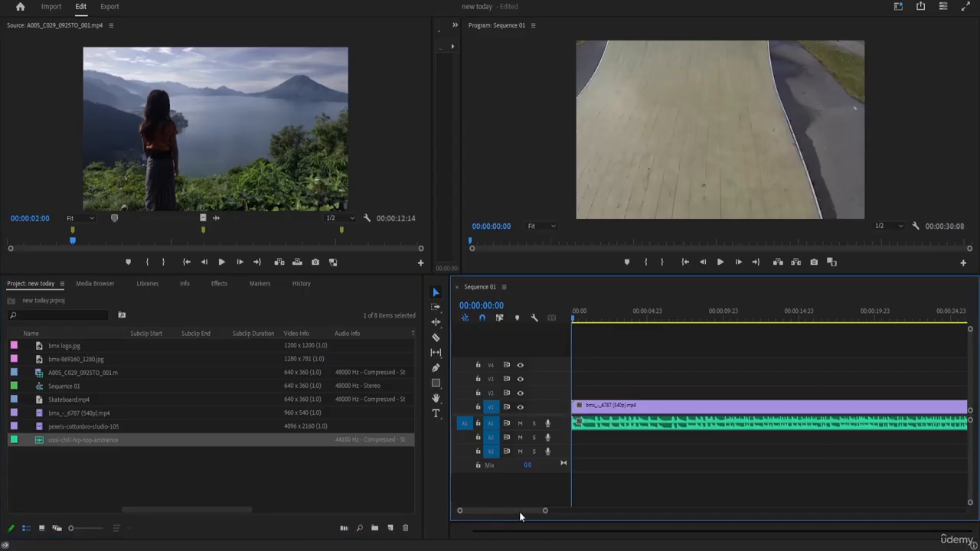
{"action": "left_click_drag", "start_coordinate": [545, 511], "coordinate": [599, 496]}
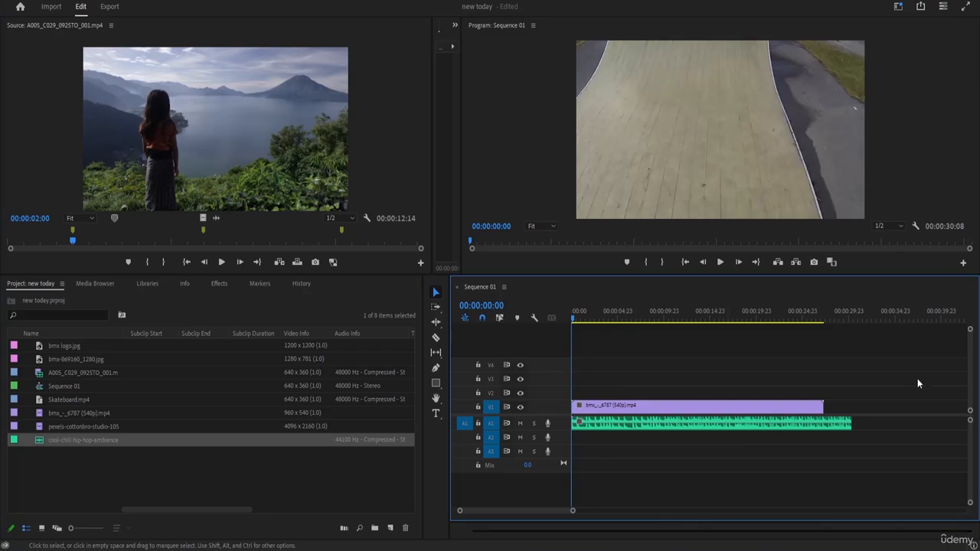
Step: Play the BMX footage together with the music from the sequence start
{"action": "key", "text": "space"}
{"action": "left_click_drag", "start_coordinate": [577, 312], "coordinate": [559, 315]}
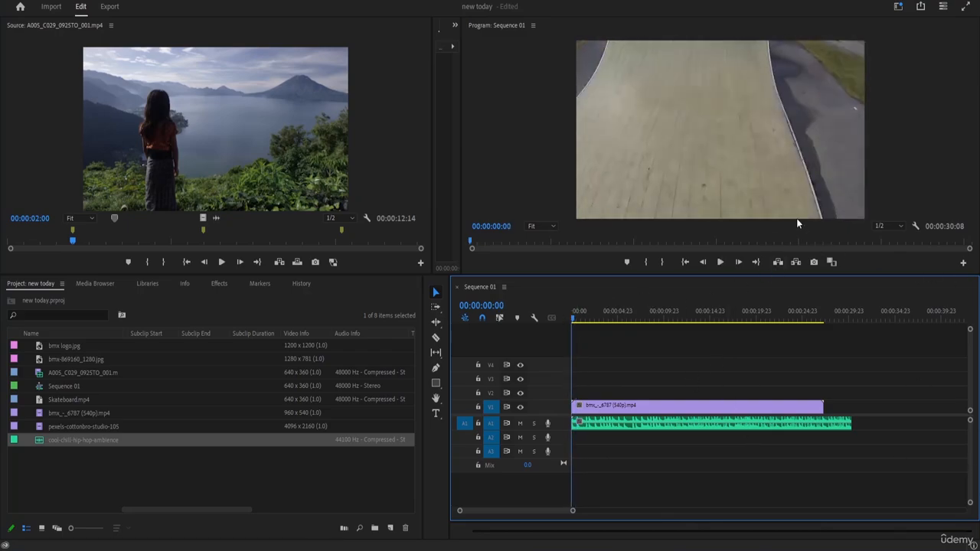
{"action": "key", "text": "space"}
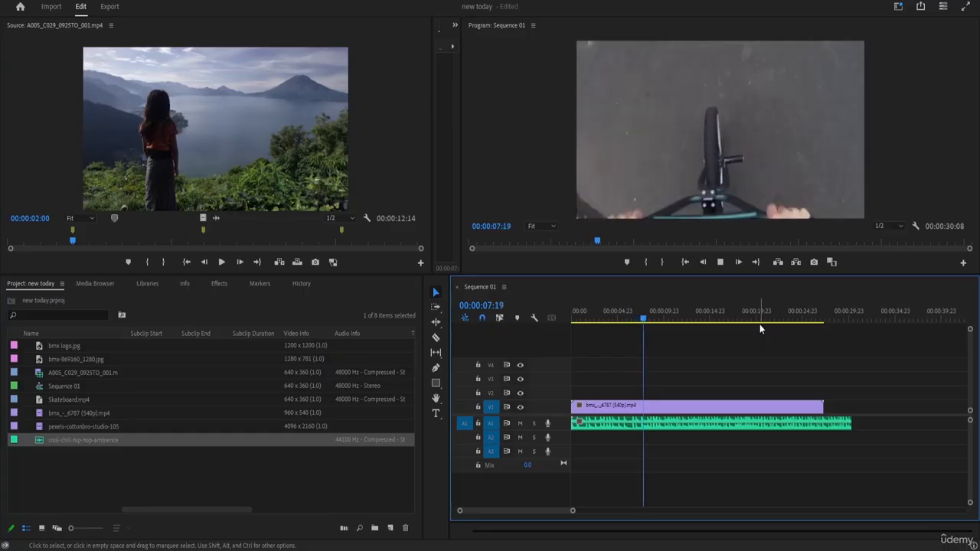
{"action": "key", "text": "space"}
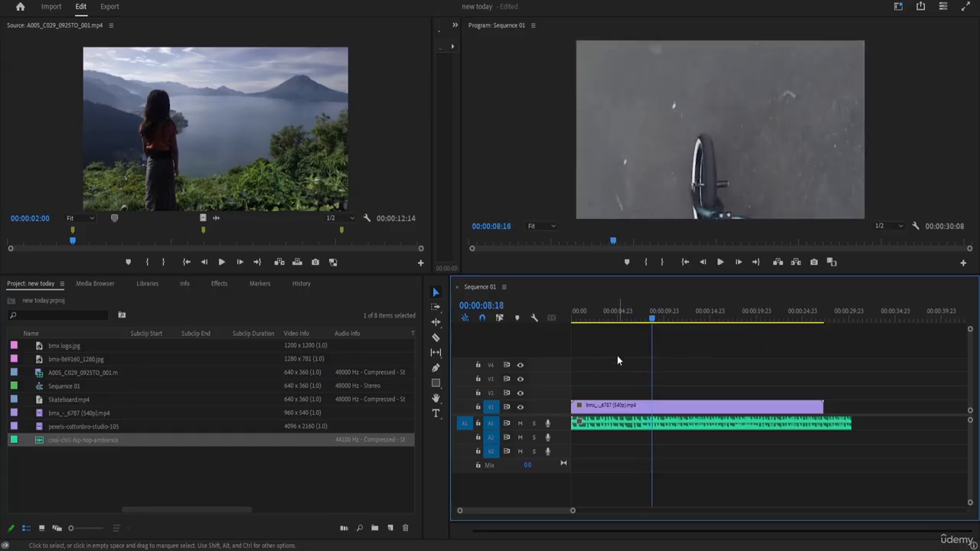
Step: Play the sequence from 00:00:23:10 past the end of the BMX clip to review the ending
{"action": "left_click_drag", "start_coordinate": [653, 320], "coordinate": [788, 320]}
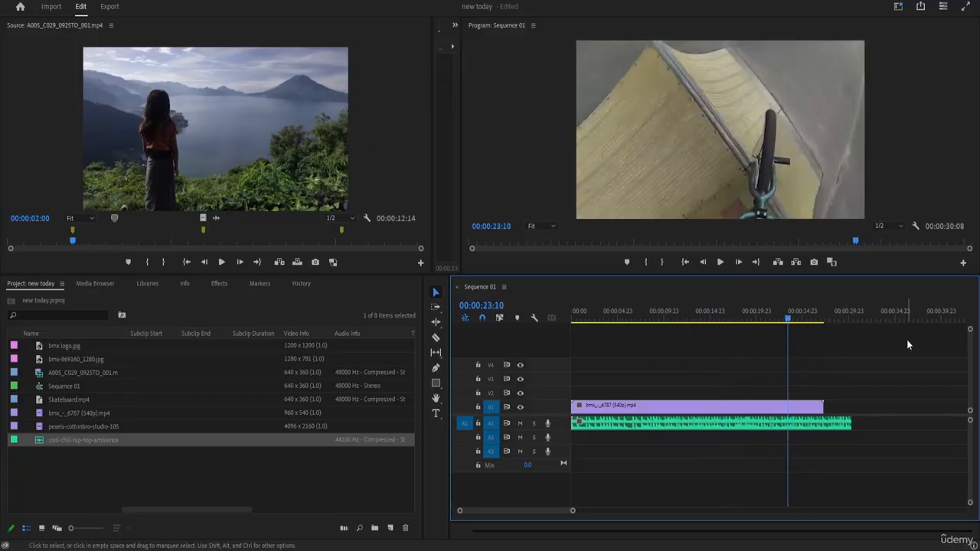
{"action": "key", "text": "space"}
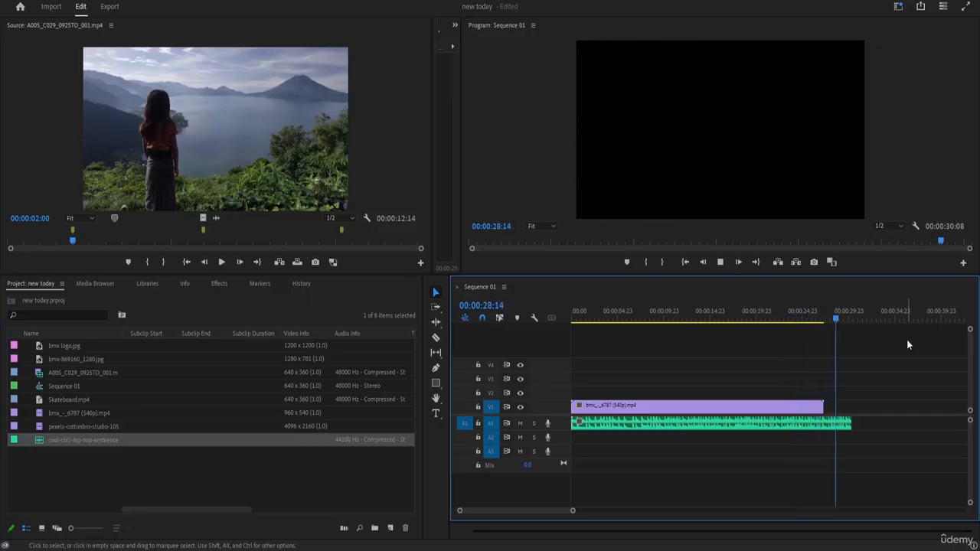
{"action": "key", "text": "space"}
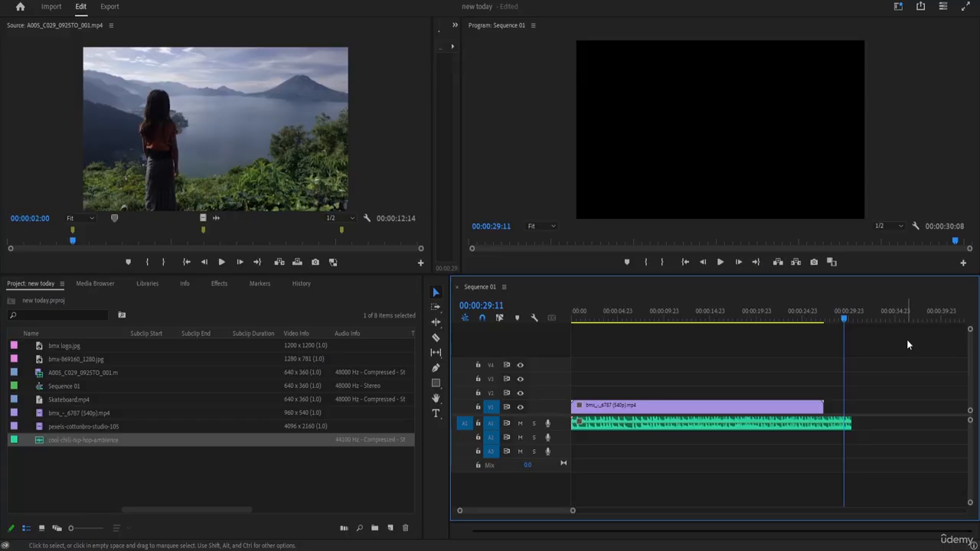
Step: Move the playhead back to 00:00:26:07 and play to the end of the BMX clip, stopping at 00:00:27:10
{"action": "left_click", "coordinate": [839, 315]}
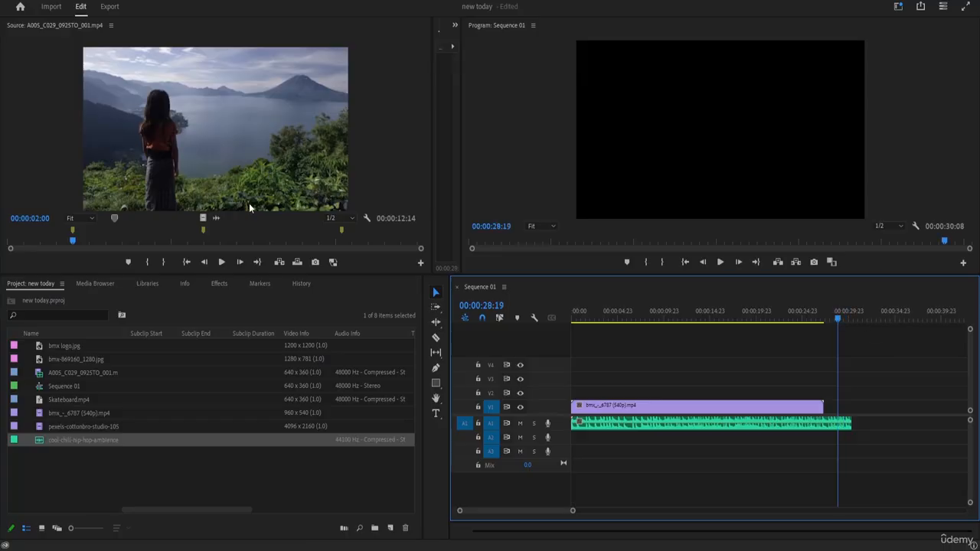
{"action": "left_click_drag", "start_coordinate": [838, 316], "coordinate": [833, 327]}
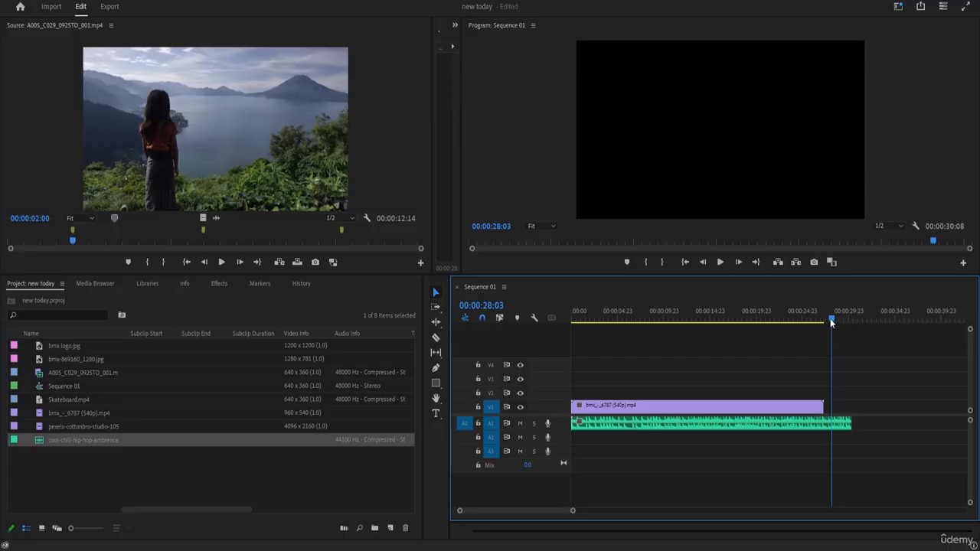
{"action": "left_click_drag", "start_coordinate": [832, 322], "coordinate": [813, 323]}
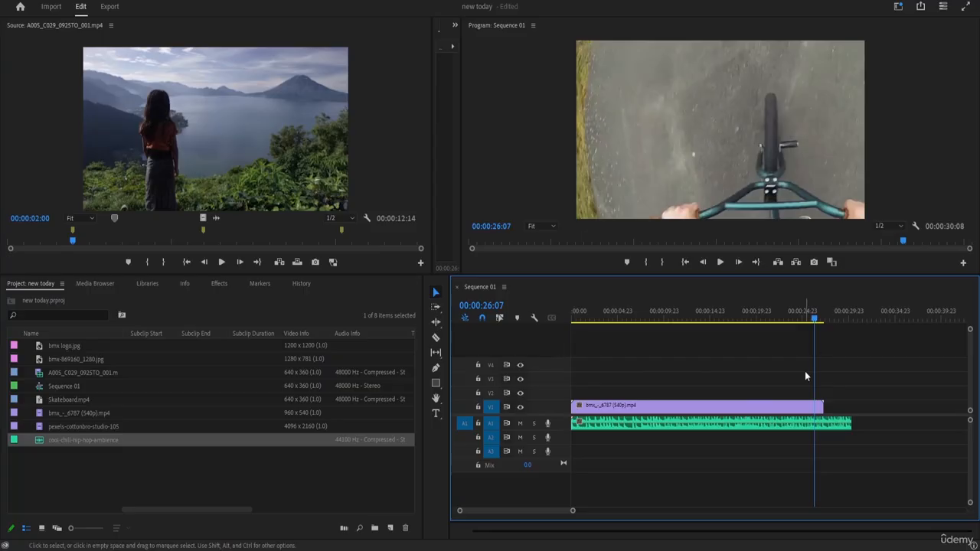
{"action": "key", "text": "space"}
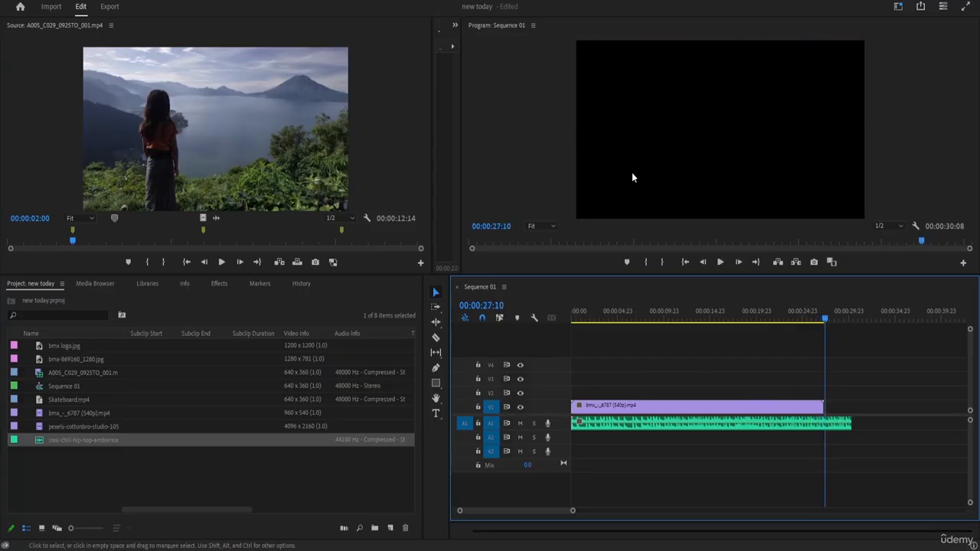
Step: Add a text title reading "BMX" with the Type tool at 00:00:27:10, directly after the BMX clip on V1
{"action": "left_click", "coordinate": [436, 414]}
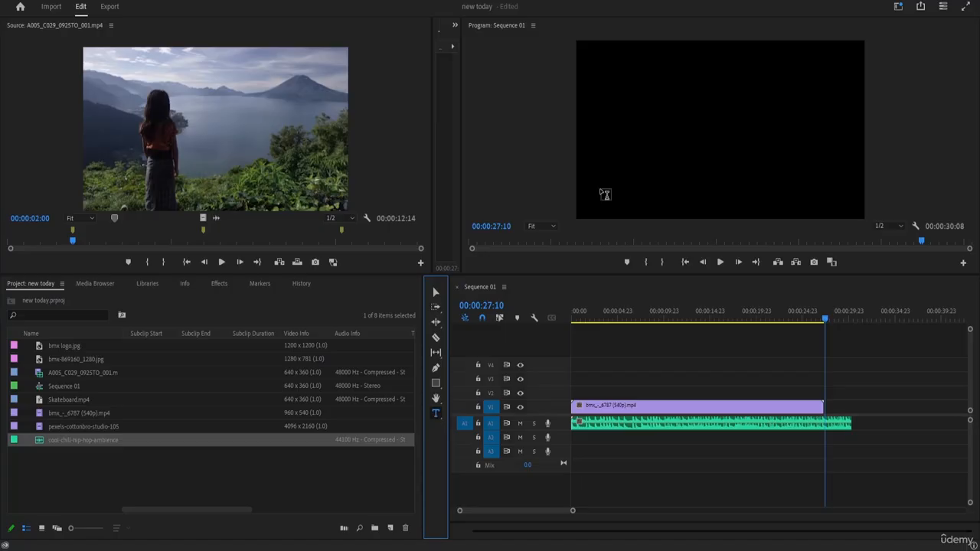
{"action": "left_click", "coordinate": [678, 127]}
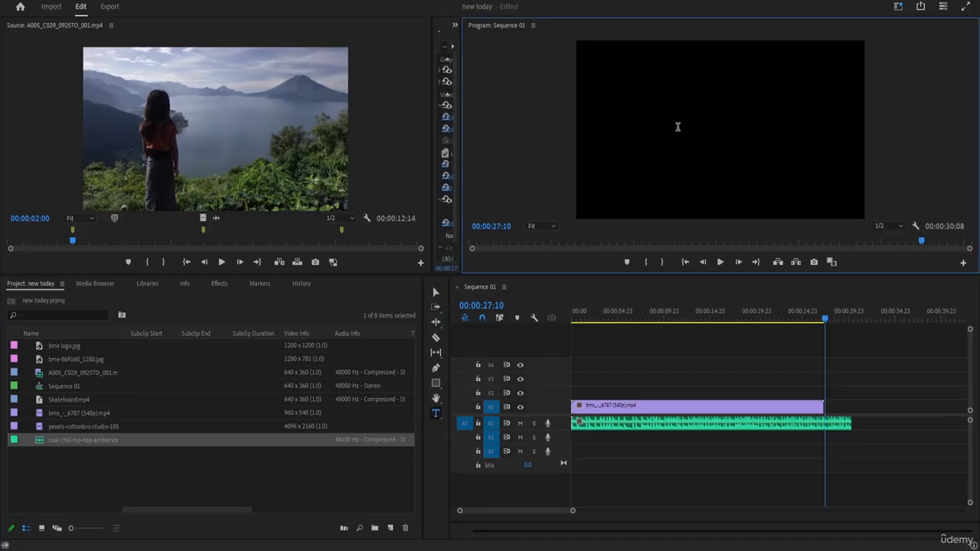
{"action": "left_click", "coordinate": [678, 127]}
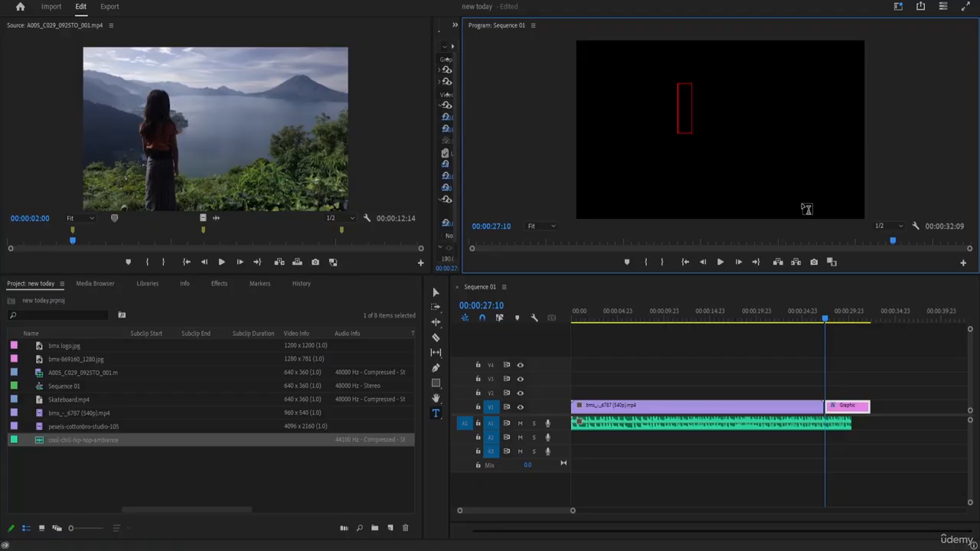
{"action": "type", "text": "B"}
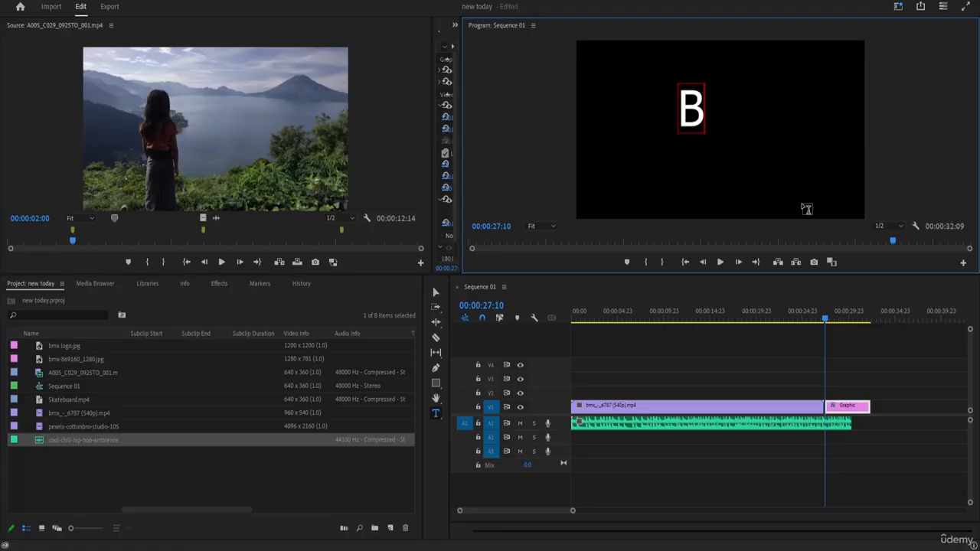
{"action": "type", "text": "MX"}
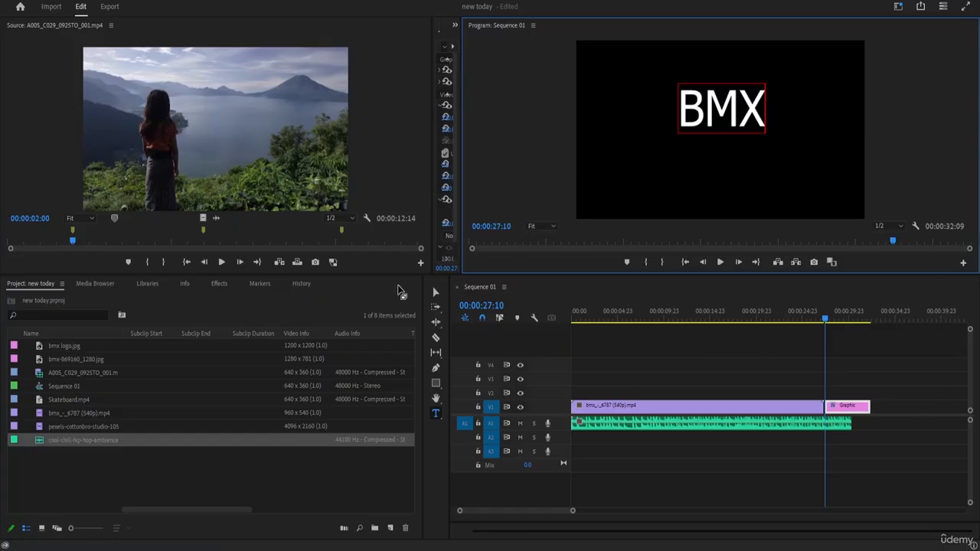
Step: Reposition the BMX title near the middle of the frame with the Selection tool and open its properties for editing
{"action": "left_click", "coordinate": [435, 292]}
{"action": "left_click_drag", "start_coordinate": [724, 115], "coordinate": [756, 141]}
{"action": "right_click", "coordinate": [718, 116]}
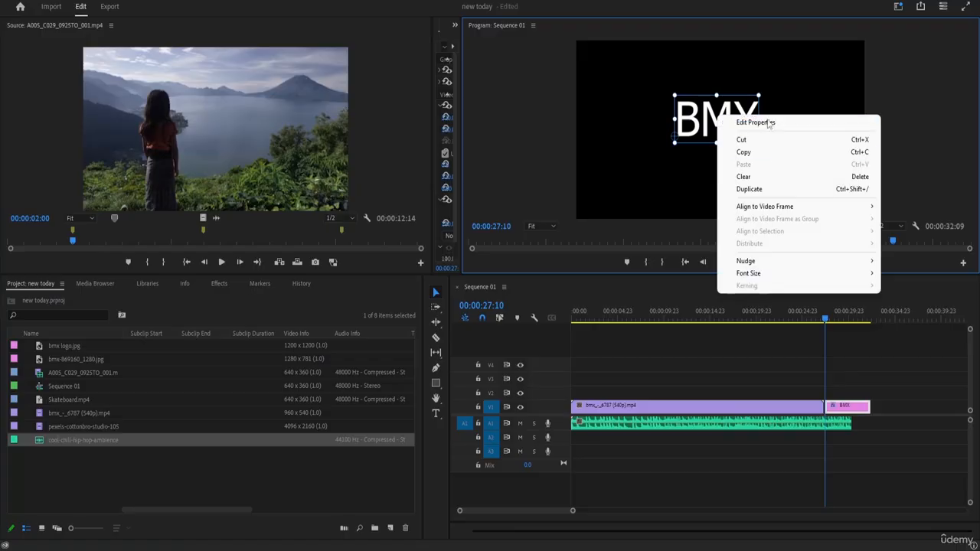
{"action": "left_click", "coordinate": [857, 123]}
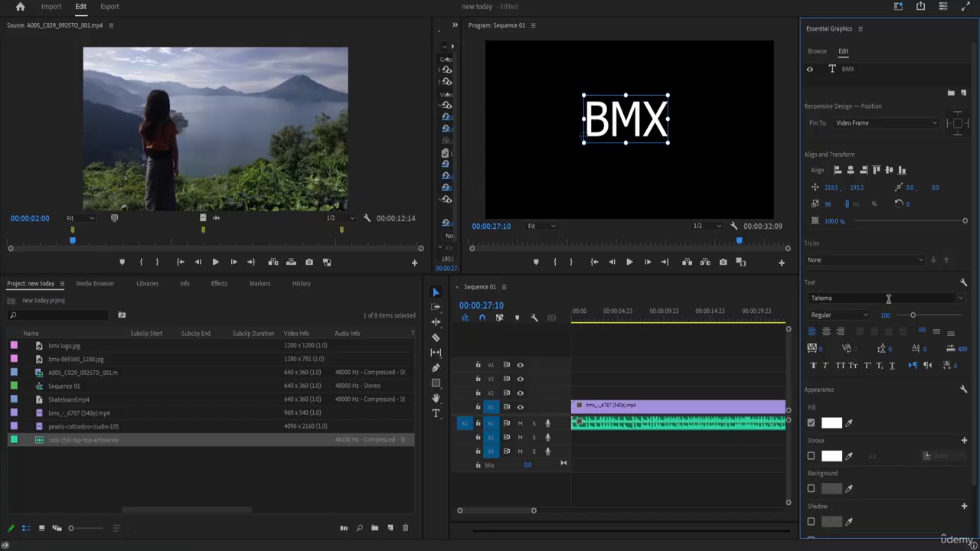
Step: Examine the available fonts for the BMX title without choosing one
{"action": "left_click", "coordinate": [962, 298]}
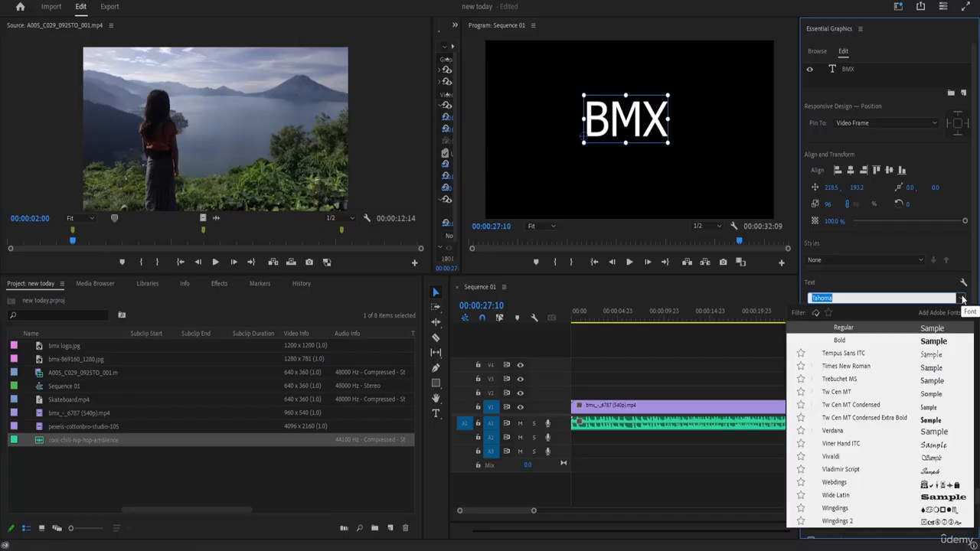
{"action": "scroll", "coordinate": [914, 492], "scroll_direction": "down", "scroll_amount": 1}
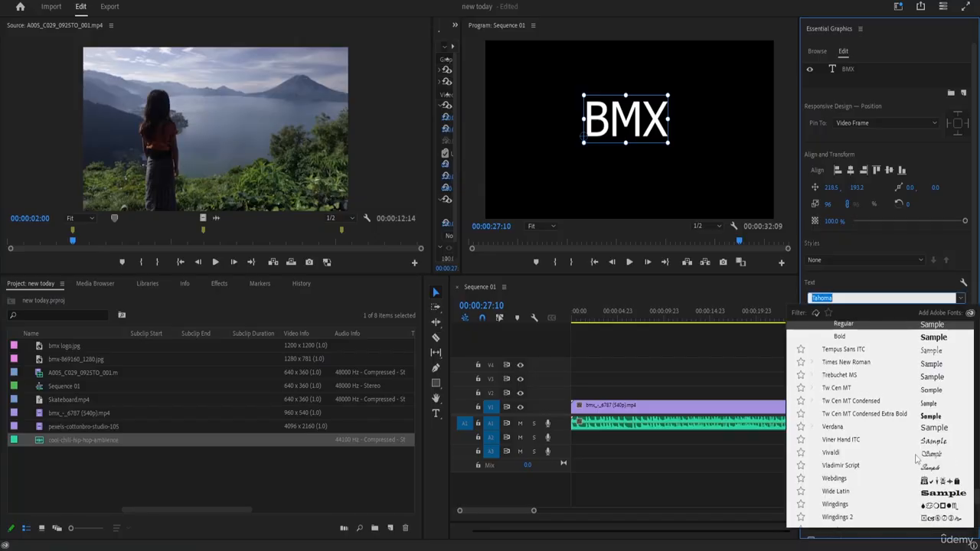
{"action": "scroll", "coordinate": [916, 458], "scroll_direction": "down", "scroll_amount": 5}
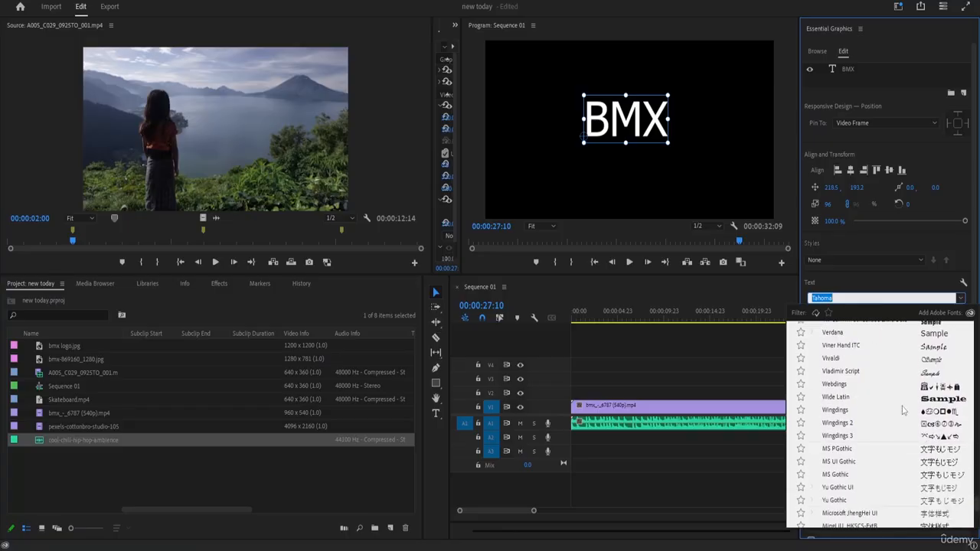
{"action": "scroll", "coordinate": [880, 444], "scroll_direction": "up", "scroll_amount": 4}
{"action": "scroll", "coordinate": [865, 469], "scroll_direction": "down", "scroll_amount": 3}
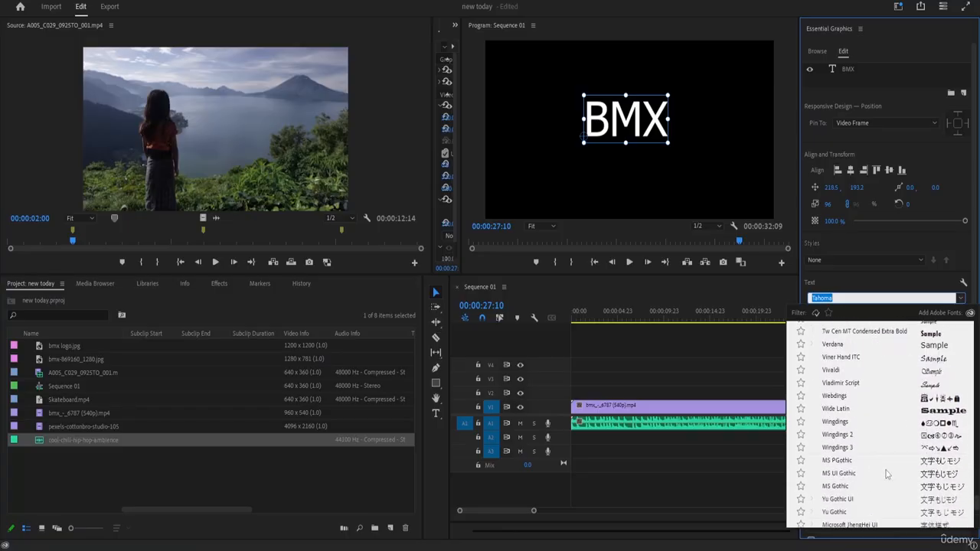
{"action": "scroll", "coordinate": [886, 474], "scroll_direction": "down", "scroll_amount": 7}
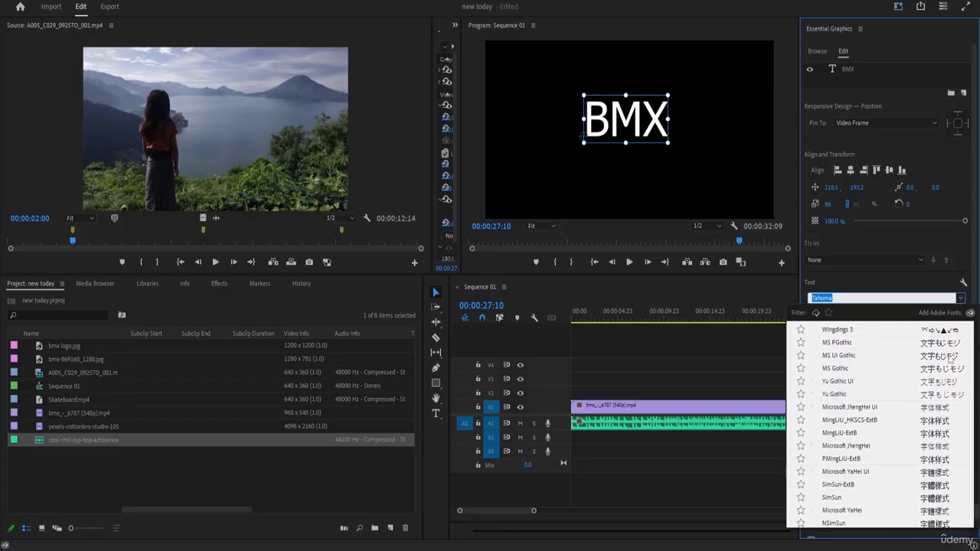
{"action": "scroll", "coordinate": [873, 417], "scroll_direction": "down", "scroll_amount": 5}
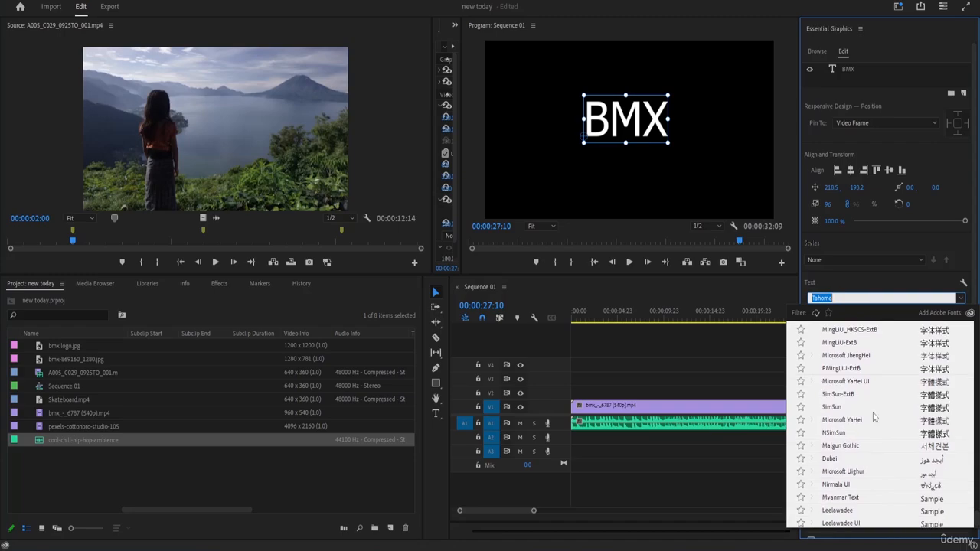
{"action": "key", "text": "Escape"}
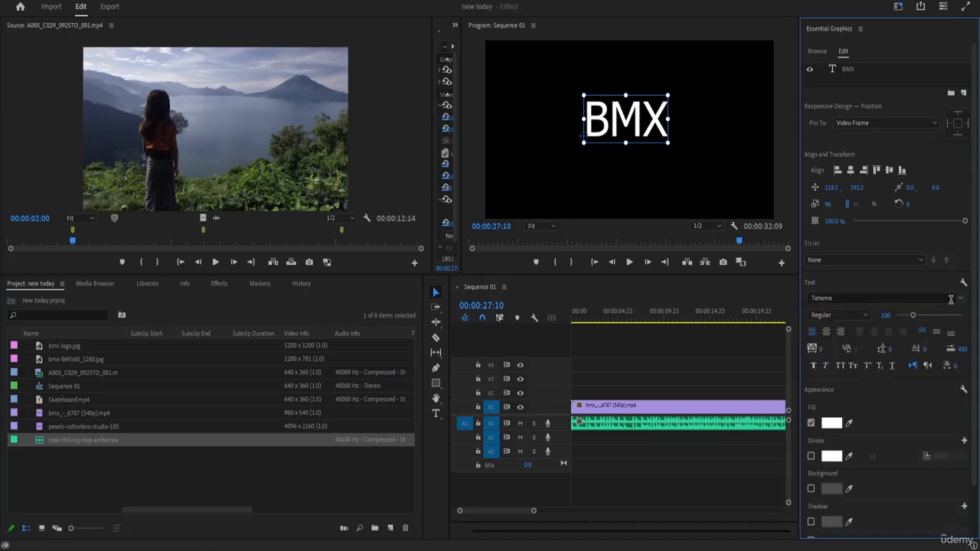
Step: Set the BMX title's font to Tw Cen MT
{"action": "left_click", "coordinate": [961, 298]}
{"action": "scroll", "coordinate": [923, 435], "scroll_direction": "down", "scroll_amount": 2}
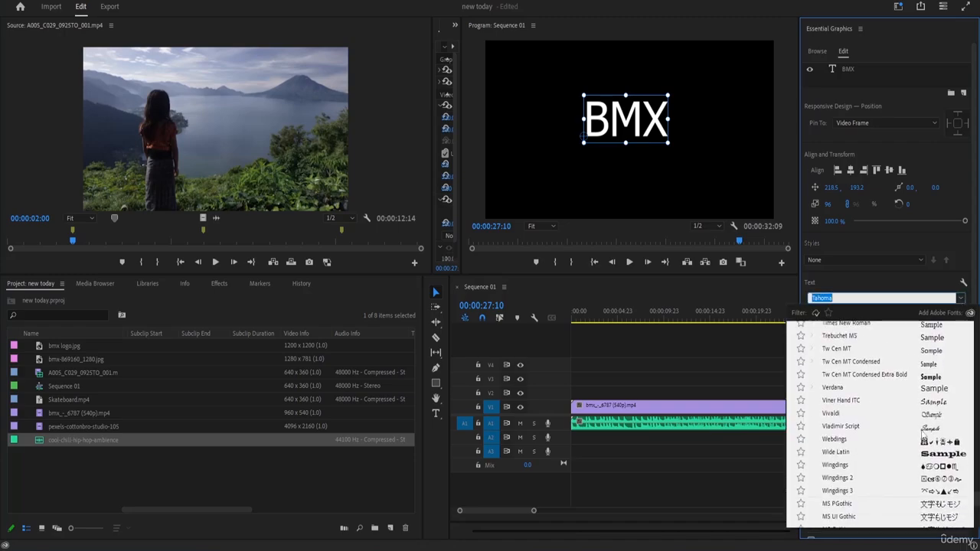
{"action": "left_click", "coordinate": [968, 348]}
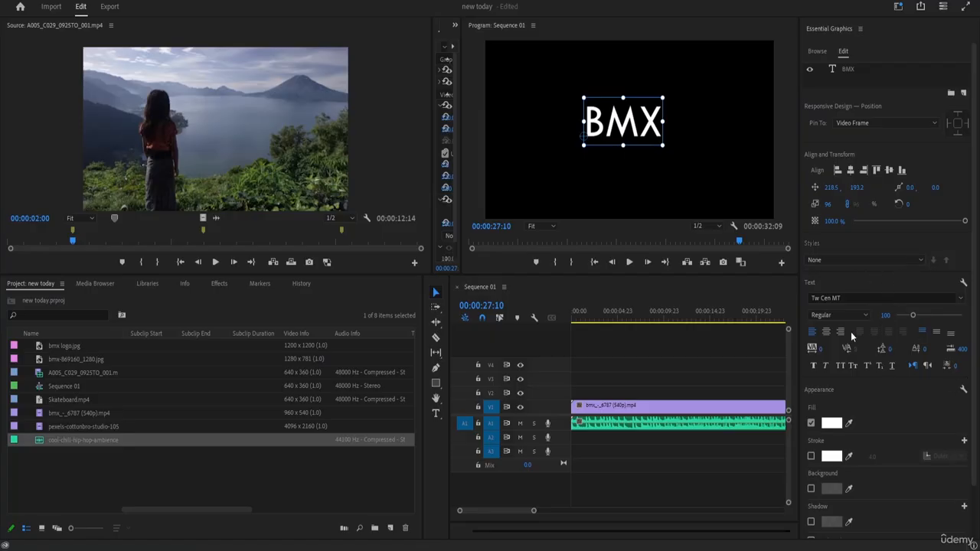
Step: Set the BMX title's font to Wide Latin and move the title back to the horizontal centre of the frame
{"action": "left_click", "coordinate": [892, 299]}
{"action": "scroll", "coordinate": [877, 435], "scroll_direction": "up", "scroll_amount": 1}
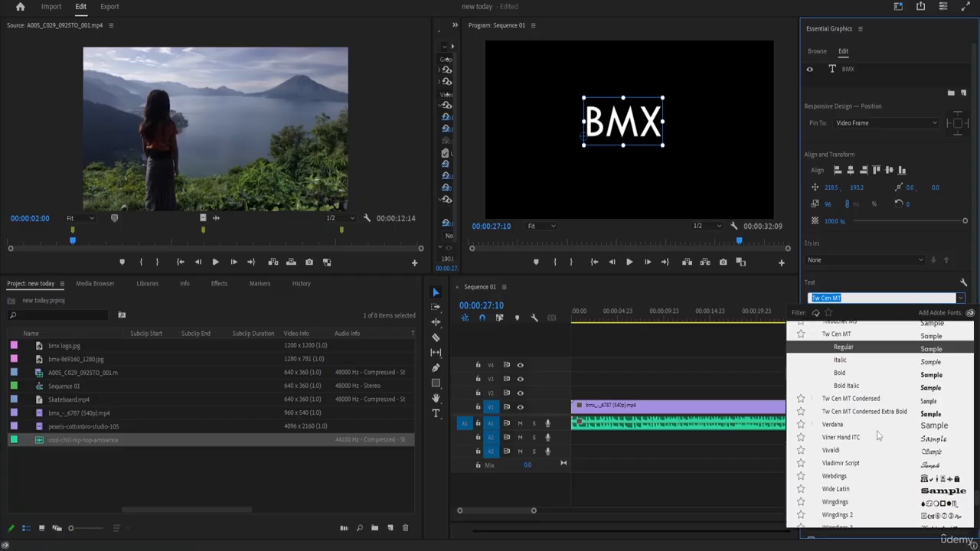
{"action": "scroll", "coordinate": [880, 440], "scroll_direction": "down", "scroll_amount": 2}
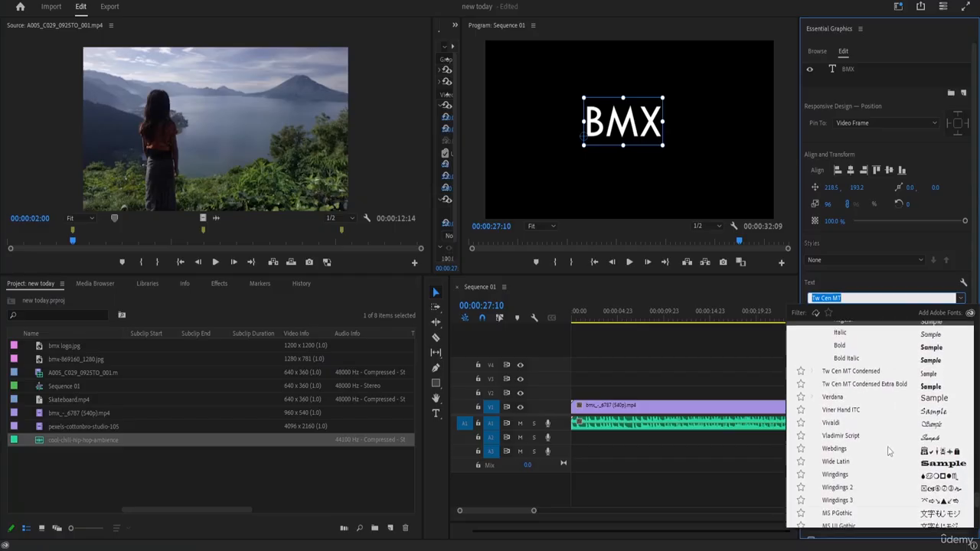
{"action": "scroll", "coordinate": [888, 451], "scroll_direction": "down", "scroll_amount": 5}
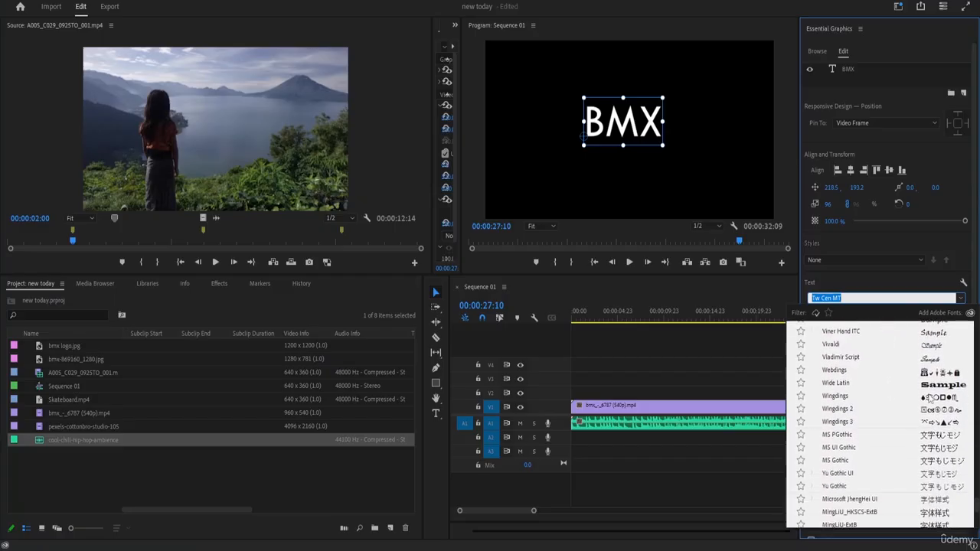
{"action": "left_click", "coordinate": [933, 382]}
{"action": "left_click_drag", "start_coordinate": [708, 129], "coordinate": [668, 136]}
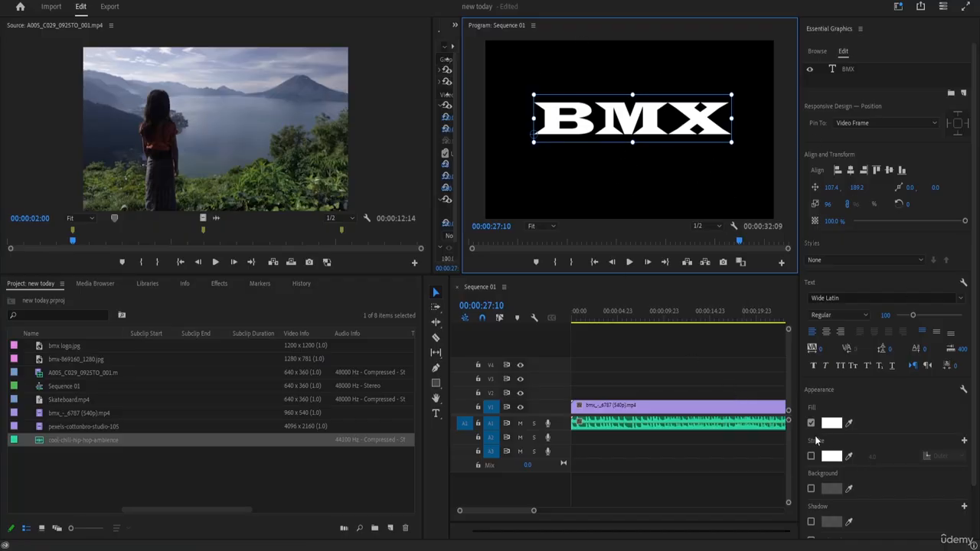
Step: Try the stroke, shadow and Mask with Text options on the BMX title, turning each one off again
{"action": "left_click", "coordinate": [811, 456]}
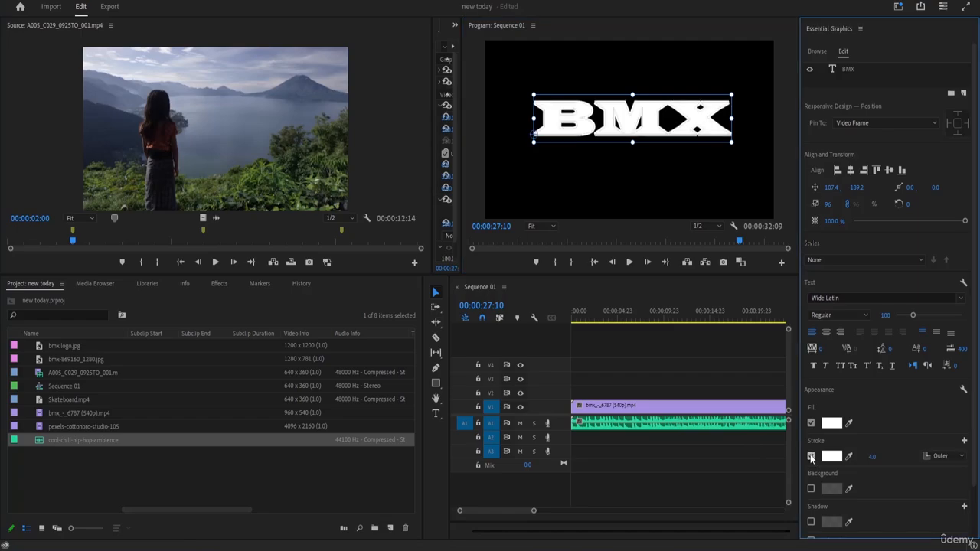
{"action": "left_click", "coordinate": [811, 457]}
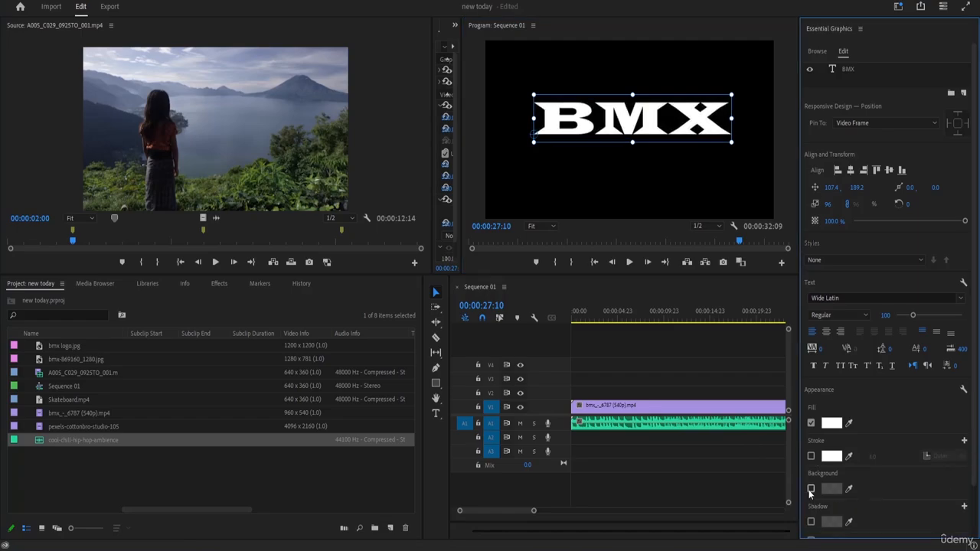
{"action": "left_click", "coordinate": [811, 522]}
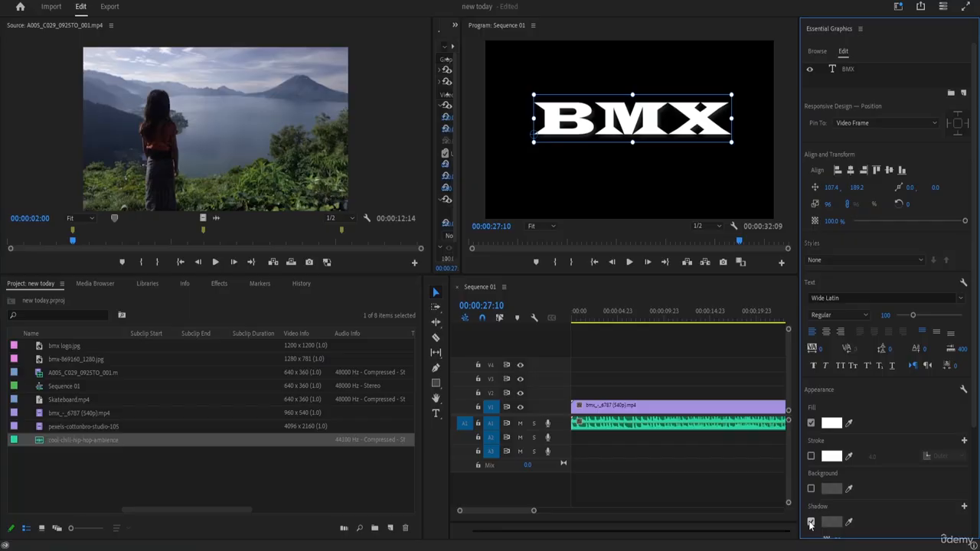
{"action": "left_click", "coordinate": [811, 523]}
{"action": "scroll", "coordinate": [818, 511], "scroll_direction": "down", "scroll_amount": 1}
{"action": "left_click", "coordinate": [811, 500]}
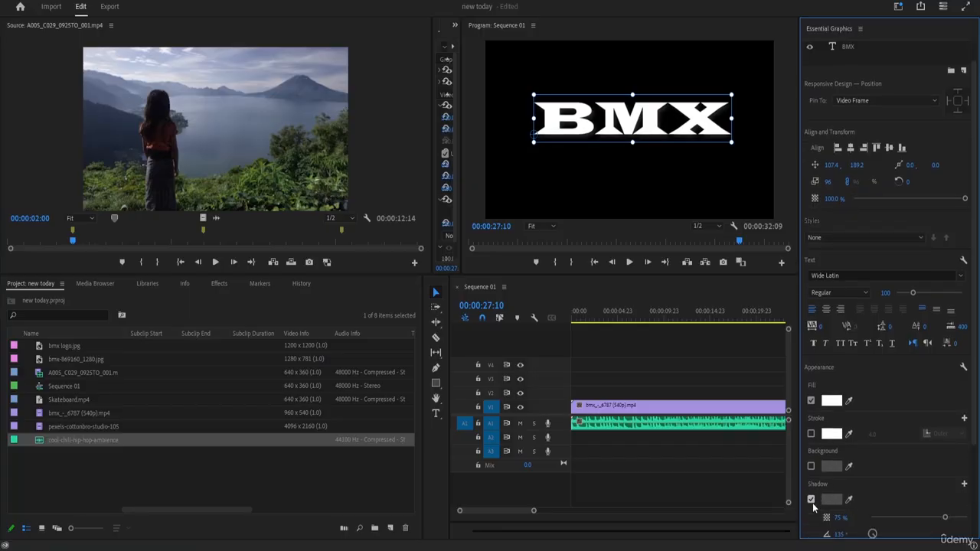
{"action": "left_click", "coordinate": [811, 500]}
{"action": "scroll", "coordinate": [813, 502], "scroll_direction": "down", "scroll_amount": 1}
{"action": "left_click", "coordinate": [812, 495]}
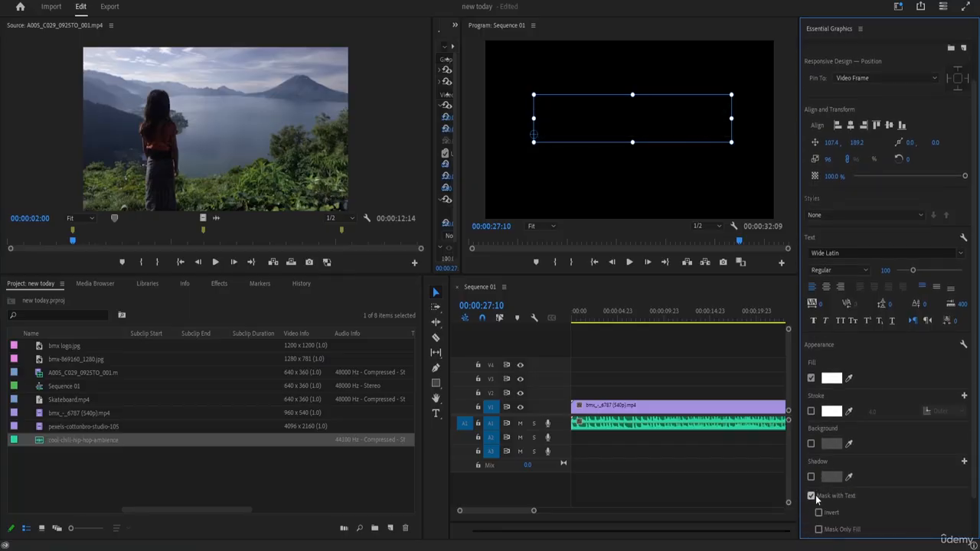
{"action": "left_click", "coordinate": [813, 496]}
{"action": "scroll", "coordinate": [862, 444], "scroll_direction": "up", "scroll_amount": 2}
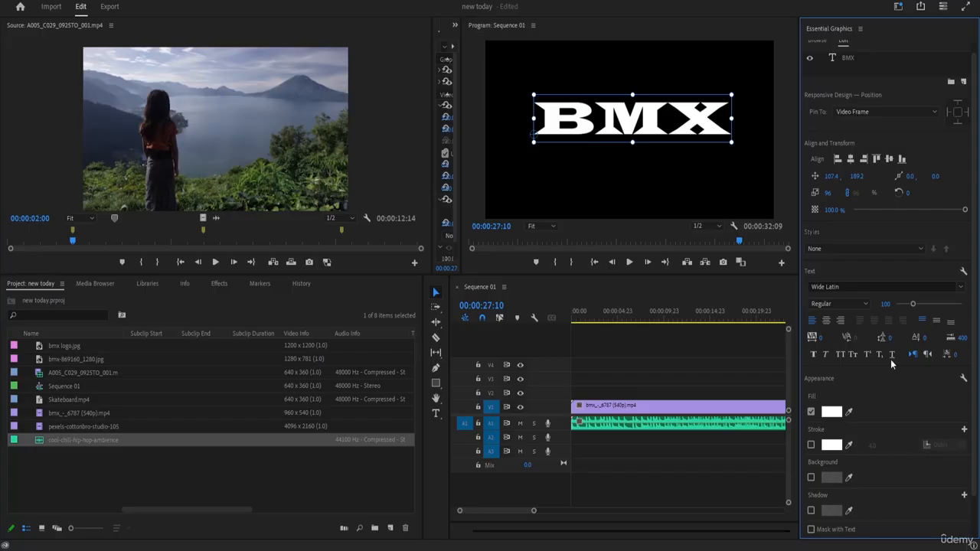
{"action": "scroll", "coordinate": [890, 359], "scroll_direction": "up", "scroll_amount": 1}
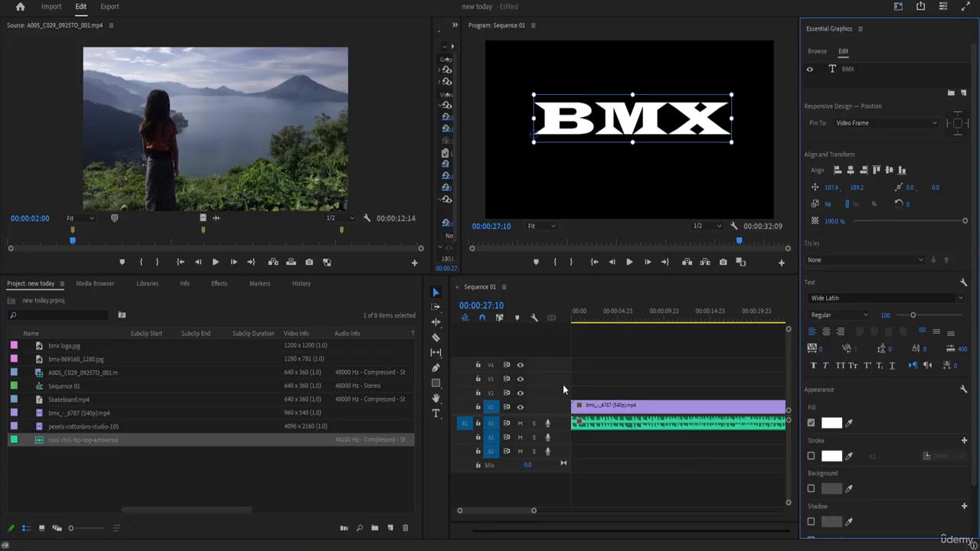
Step: Play the BMX title, then replay the footage leading into it while widening the timeline area, stopping at 00:00:28:20
{"action": "left_click", "coordinate": [626, 262]}
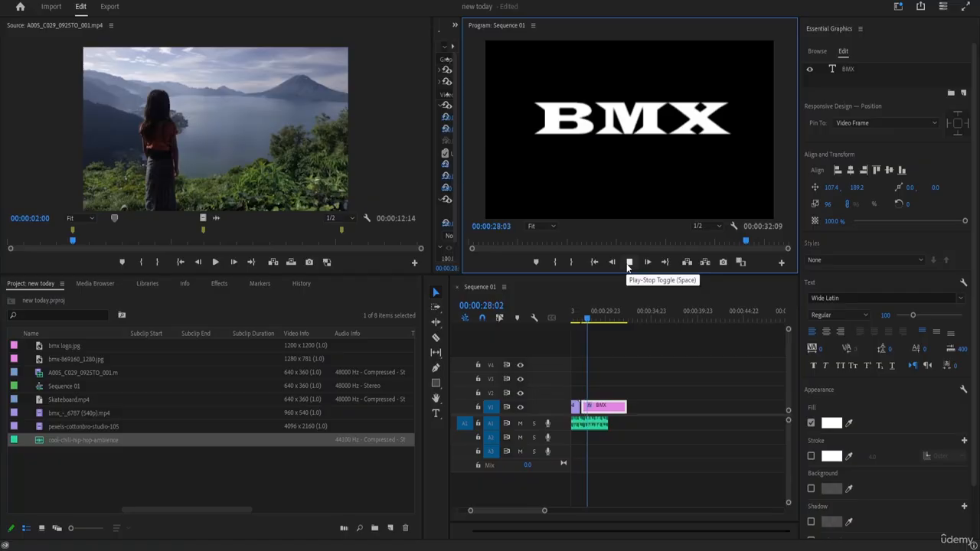
{"action": "key", "text": "space"}
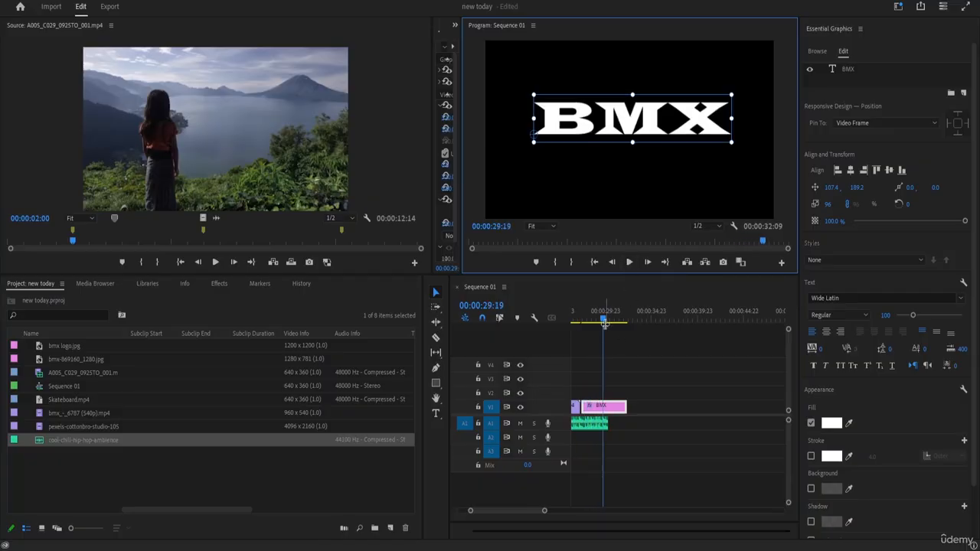
{"action": "left_click_drag", "start_coordinate": [603, 318], "coordinate": [569, 316]}
{"action": "key", "text": "space"}
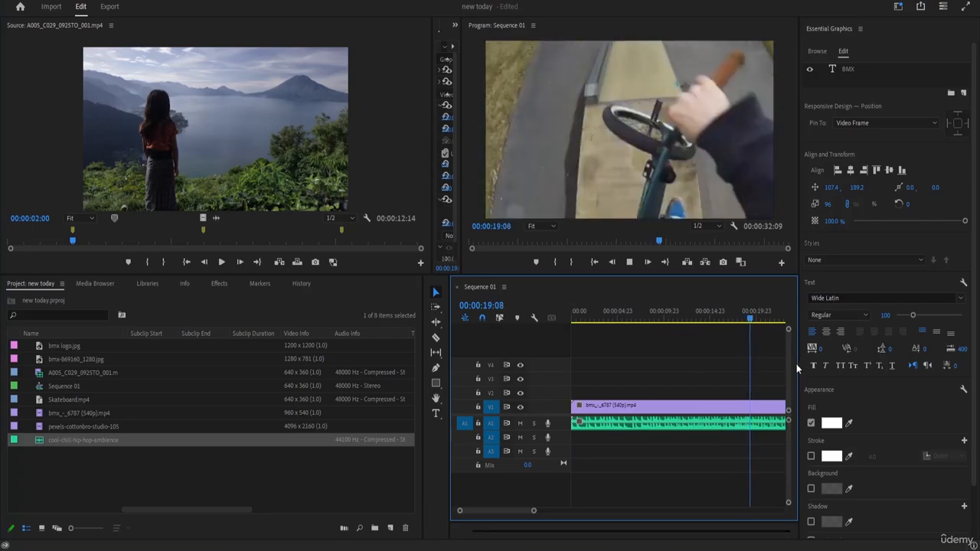
{"action": "left_click_drag", "start_coordinate": [798, 363], "coordinate": [966, 359]}
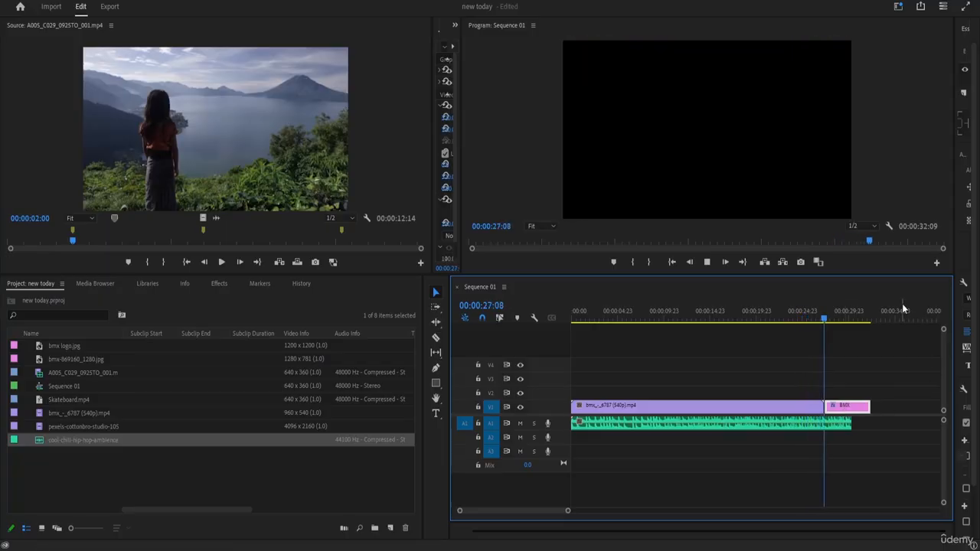
{"action": "key", "text": "space"}
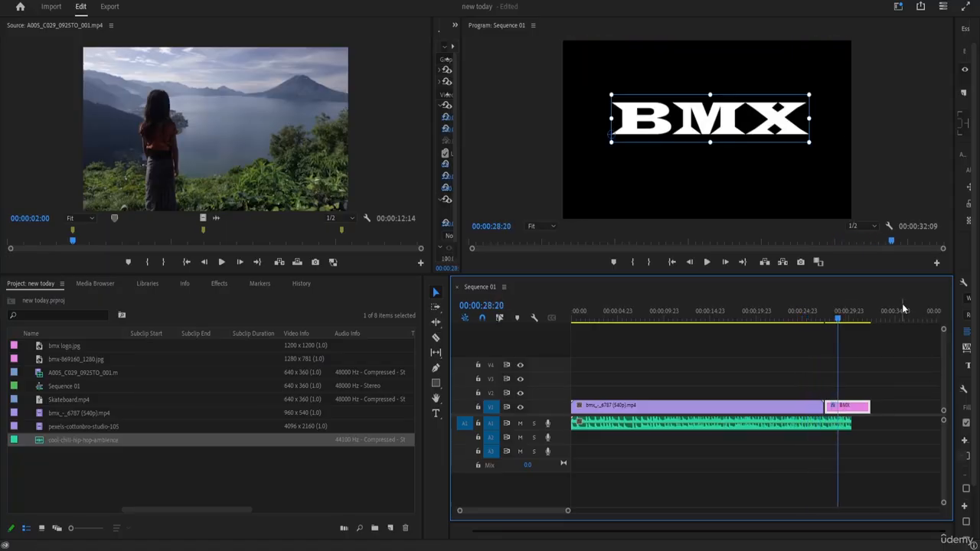
Step: Move the playhead back before the end of the BMX clip and replay the cut to the title, stopping at 00:00:28:15
{"action": "key", "text": "space"}
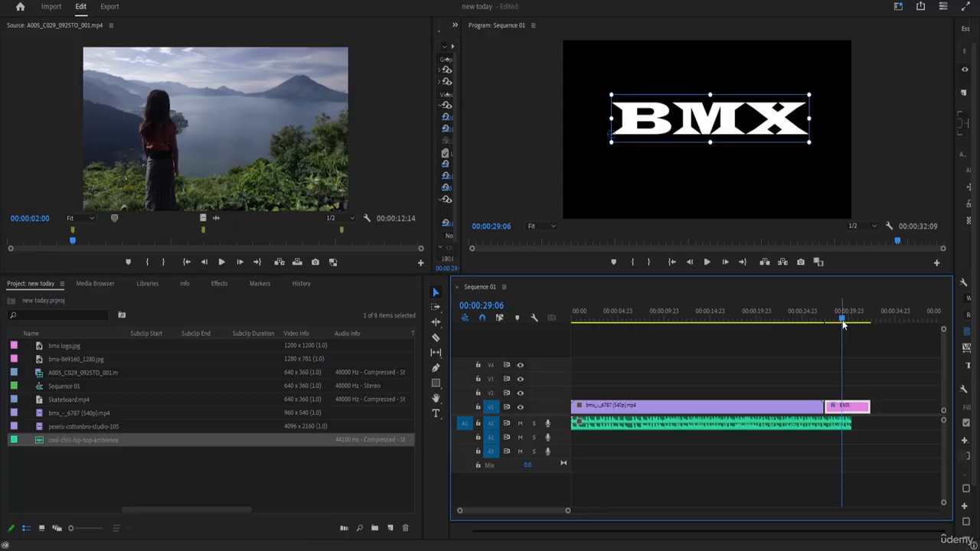
{"action": "left_click_drag", "start_coordinate": [842, 320], "coordinate": [804, 322]}
{"action": "key", "text": "space"}
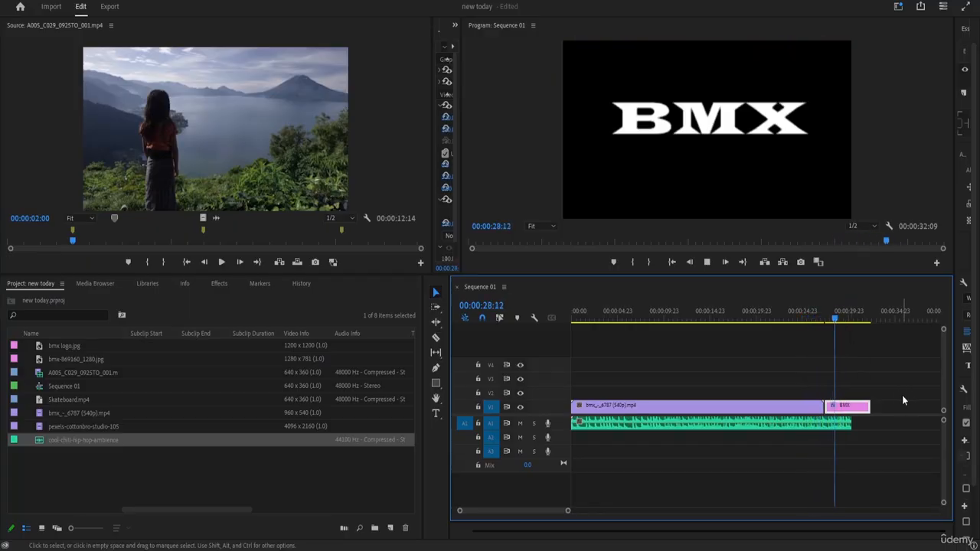
{"action": "key", "text": "space"}
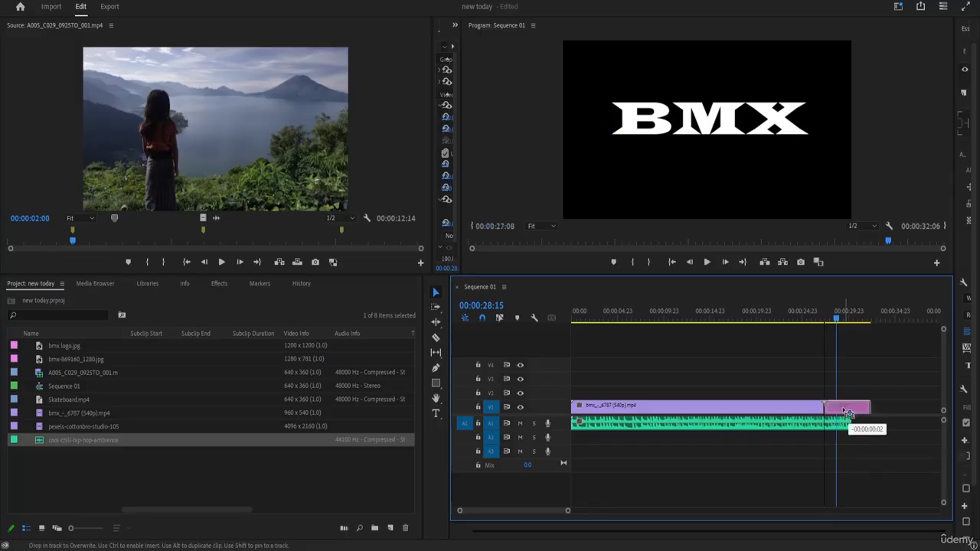
Step: Replay the end of the footage from 00:00:24:17 into the BMX title and on past the end of the music
{"action": "left_click_drag", "start_coordinate": [837, 318], "coordinate": [800, 319]}
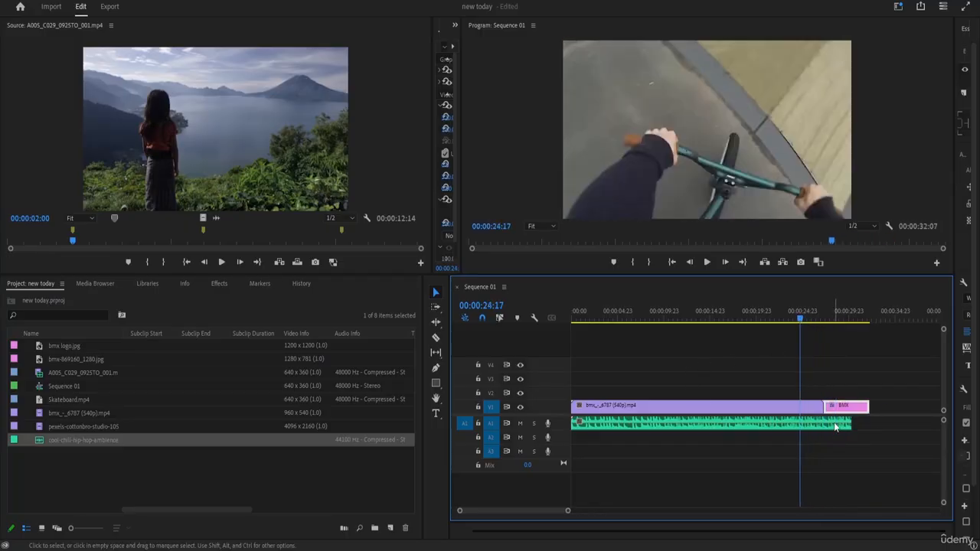
{"action": "key", "text": "space"}
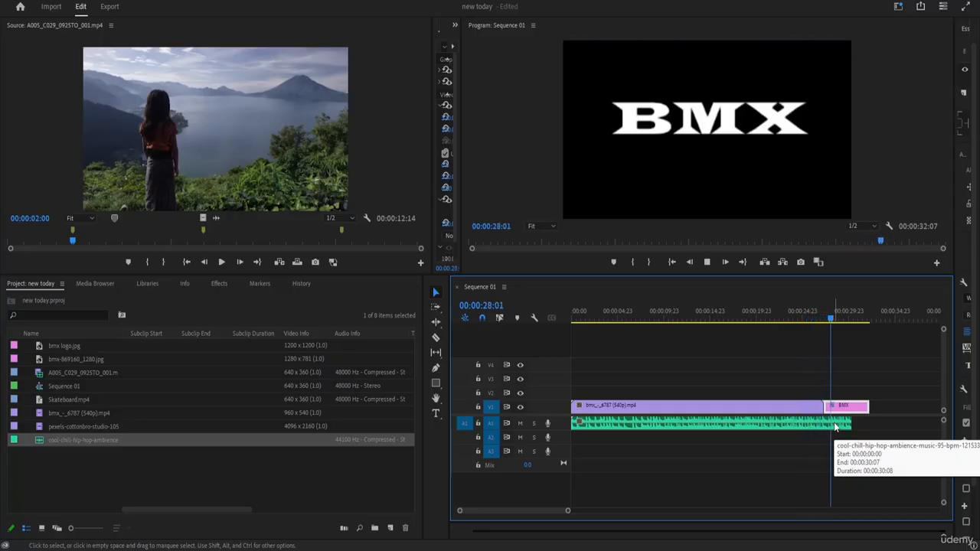
{"action": "key", "text": "space"}
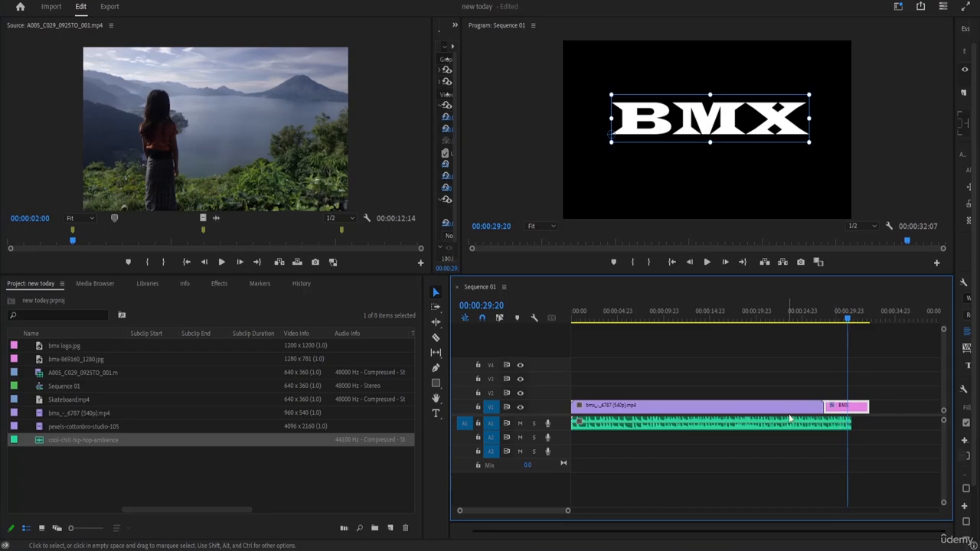
{"action": "key", "text": "space"}
{"action": "key", "text": "space"}
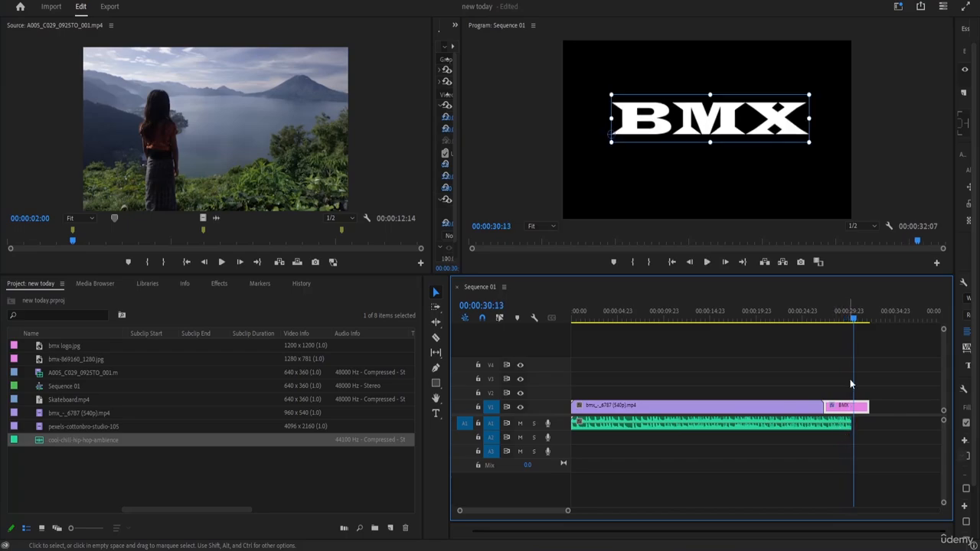
Step: Line the playhead up with the end of the music at 00:00:30:07, play onward briefly, and return to 00:00:29:01
{"action": "left_click", "coordinate": [848, 320]}
{"action": "left_click_drag", "start_coordinate": [848, 320], "coordinate": [851, 322]}
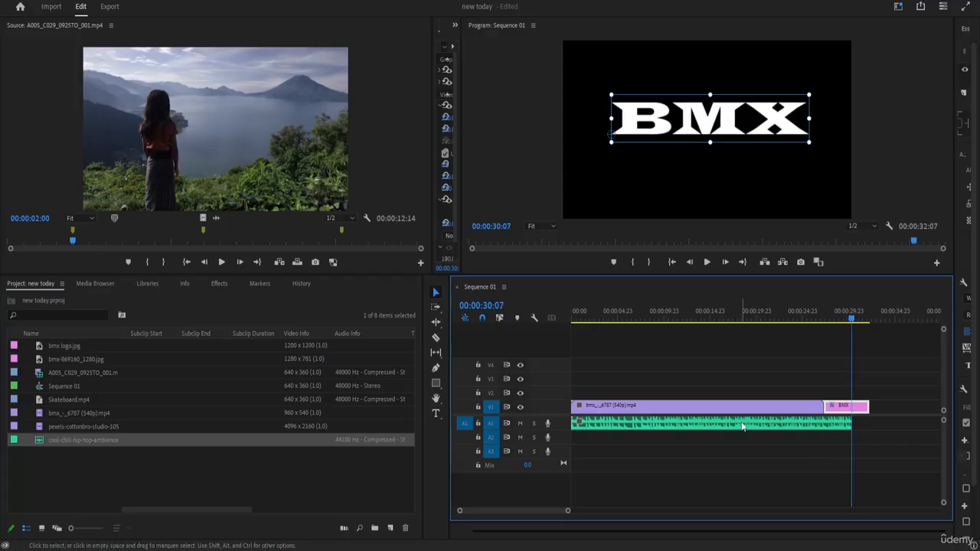
{"action": "key", "text": "space"}
{"action": "key", "text": "space"}
{"action": "left_click_drag", "start_coordinate": [855, 317], "coordinate": [839, 320]}
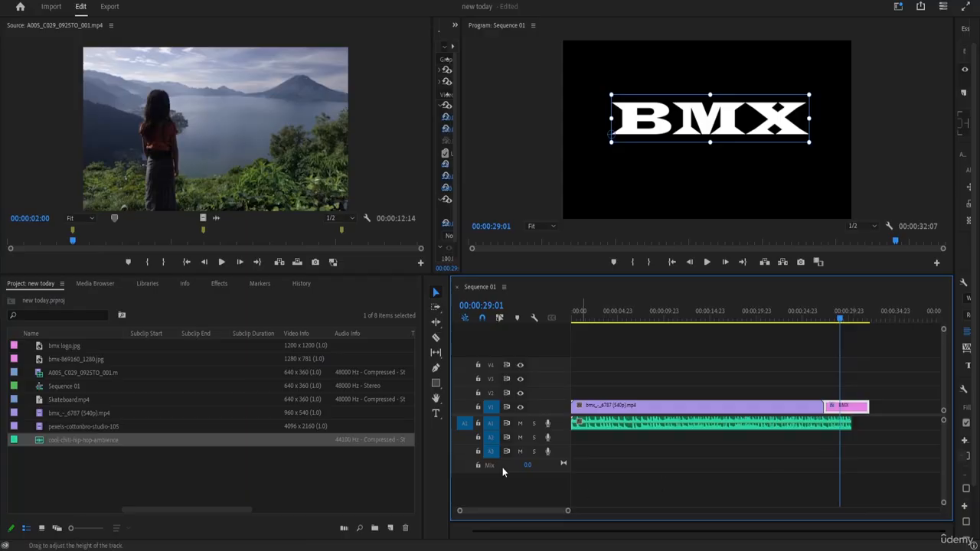
Step: Split the BMX title on V1 with the Razor tool where the music on A1 ends
{"action": "left_click", "coordinate": [436, 339]}
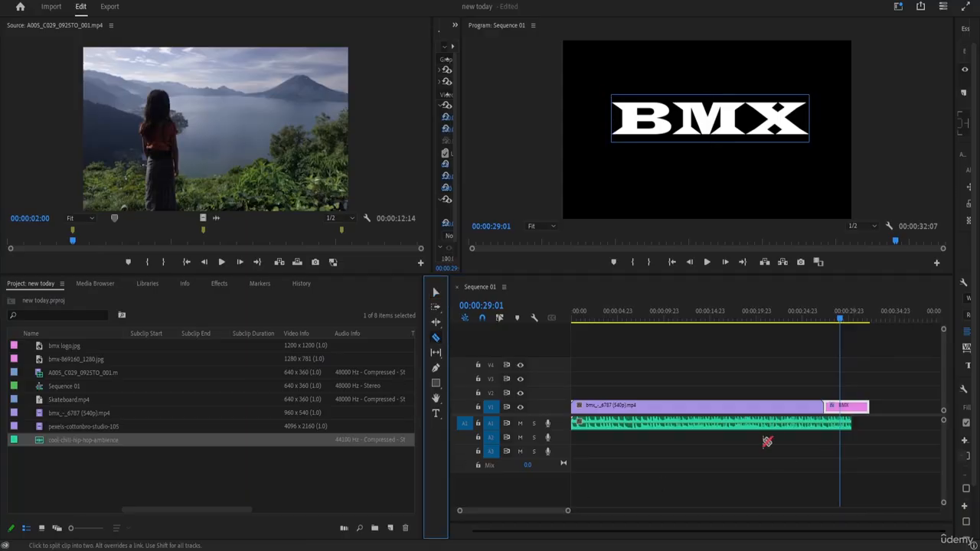
{"action": "left_click", "coordinate": [852, 405]}
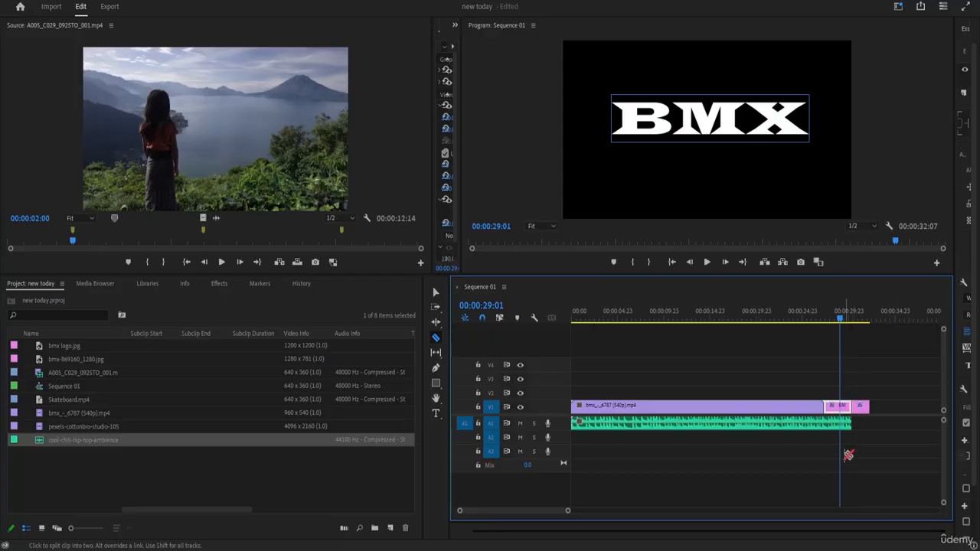
{"action": "left_click", "coordinate": [434, 293]}
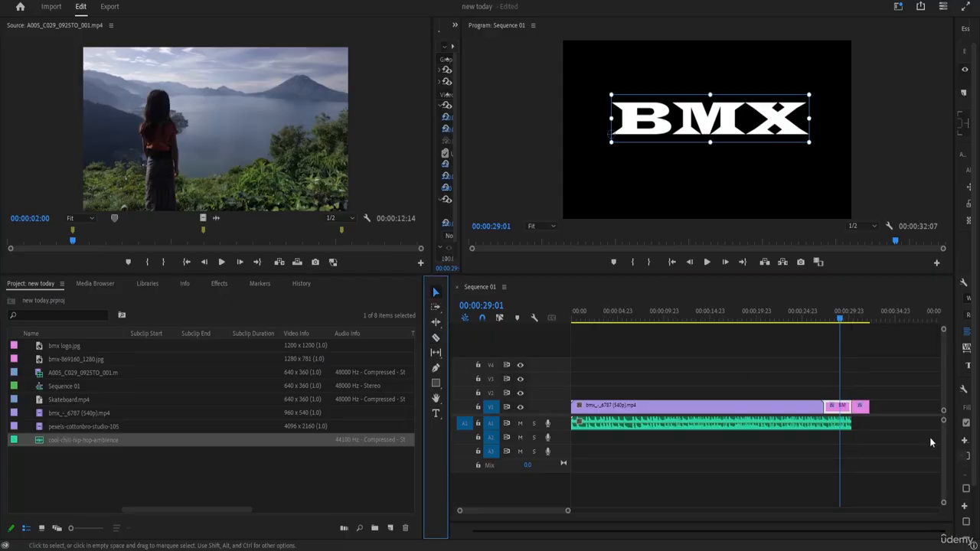
Step: Delete the short BMX title piece that extends past the end of the music
{"action": "left_click", "coordinate": [860, 405]}
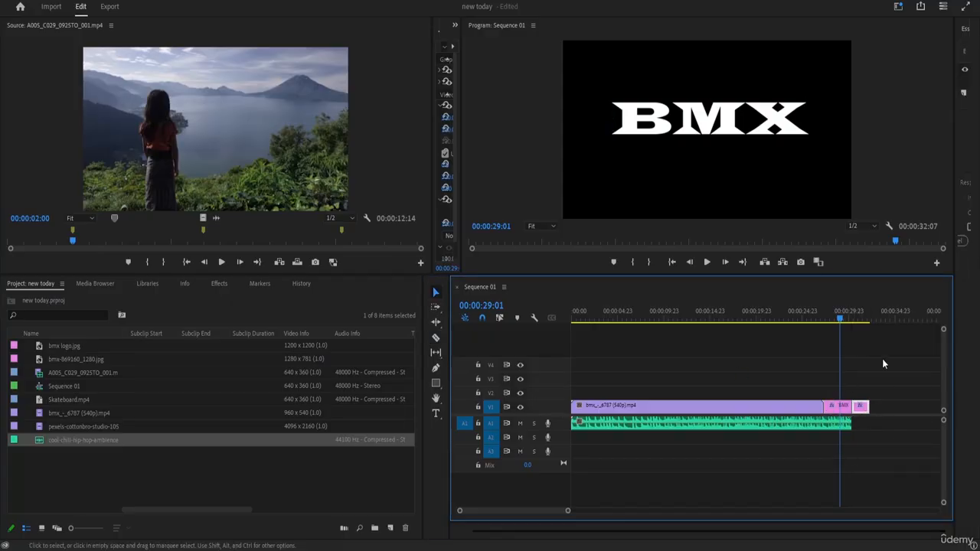
{"action": "right_click", "coordinate": [867, 409]}
{"action": "left_click", "coordinate": [860, 403]}
{"action": "right_click", "coordinate": [860, 404]}
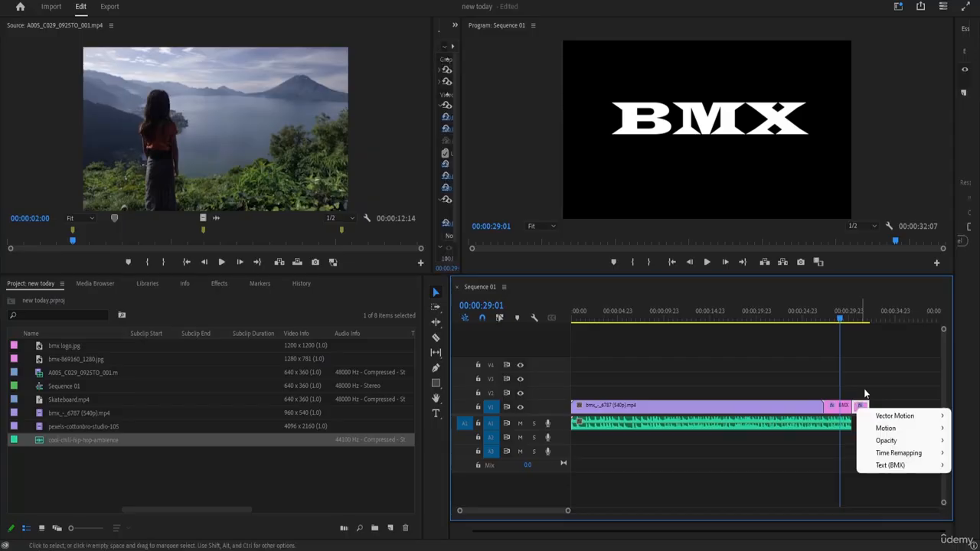
{"action": "left_click", "coordinate": [857, 408]}
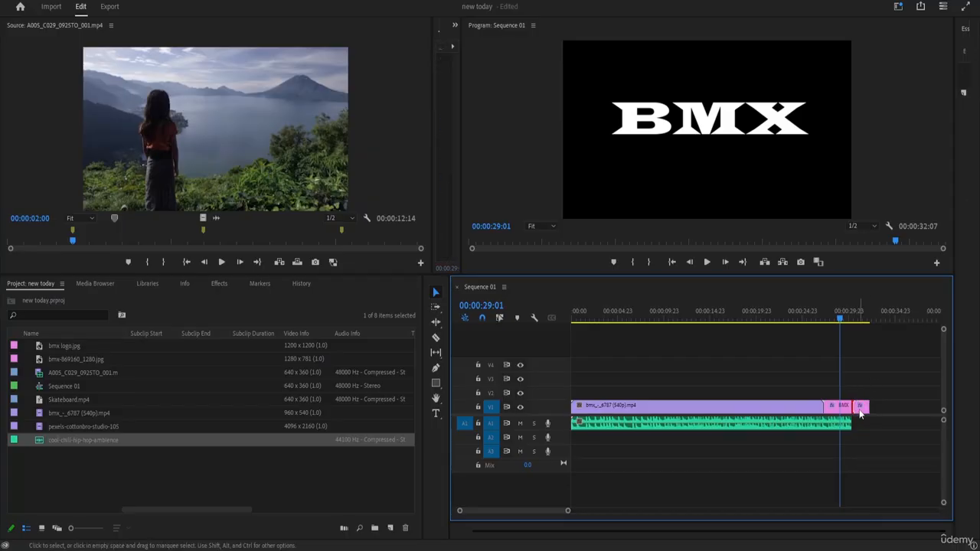
{"action": "right_click", "coordinate": [860, 409]}
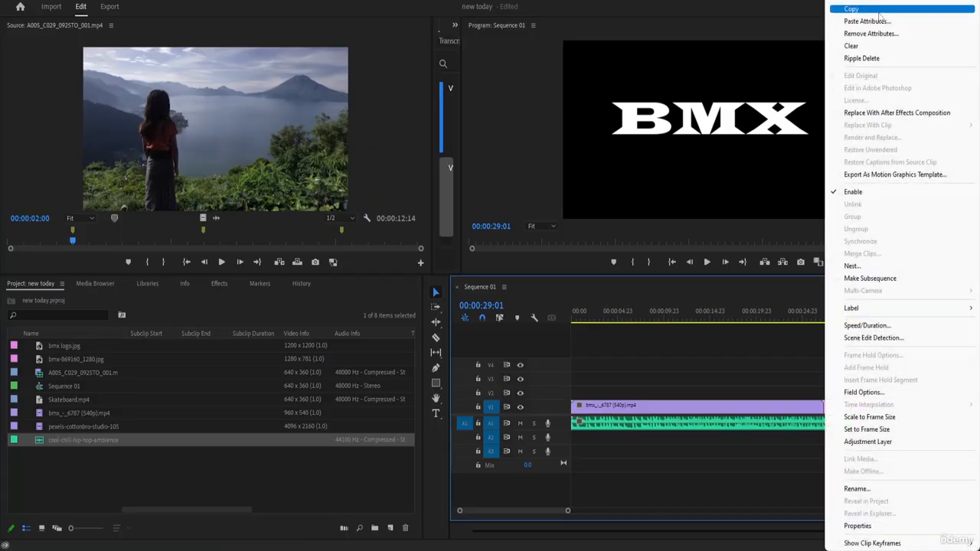
{"action": "left_click", "coordinate": [868, 454]}
Step: Play the trimmed ending of the BMX title, then the opening of the sequence, stopping at 00:00:00:19
{"action": "key", "text": "space"}
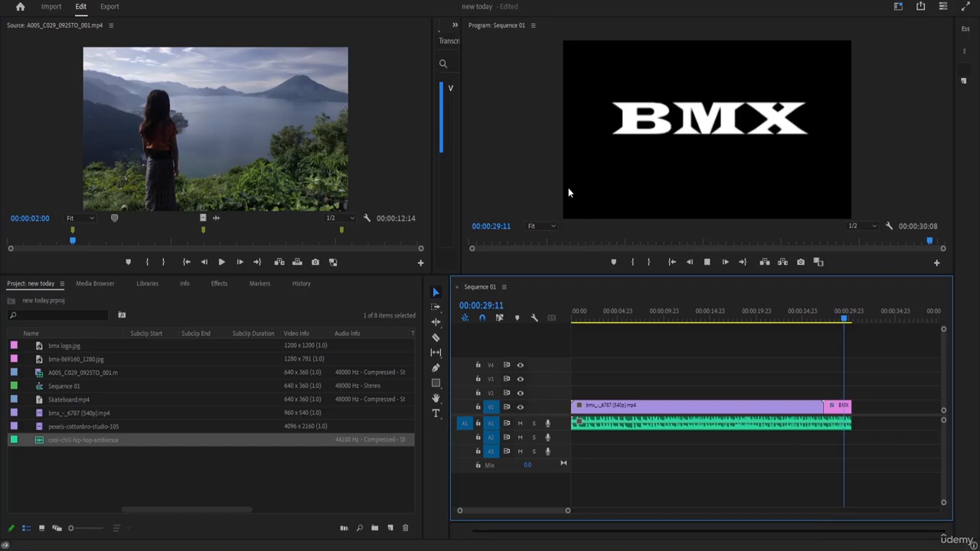
{"action": "key", "text": "space"}
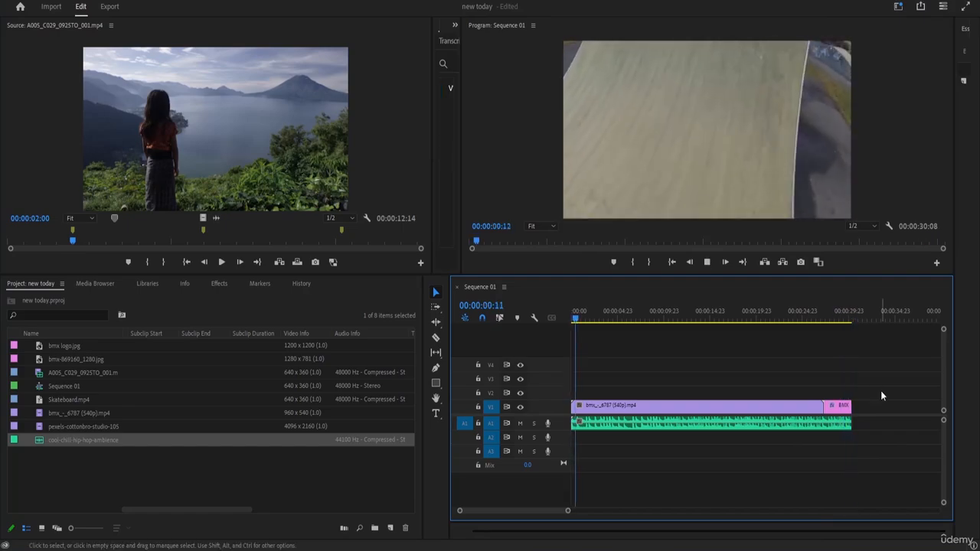
{"action": "key", "text": "space"}
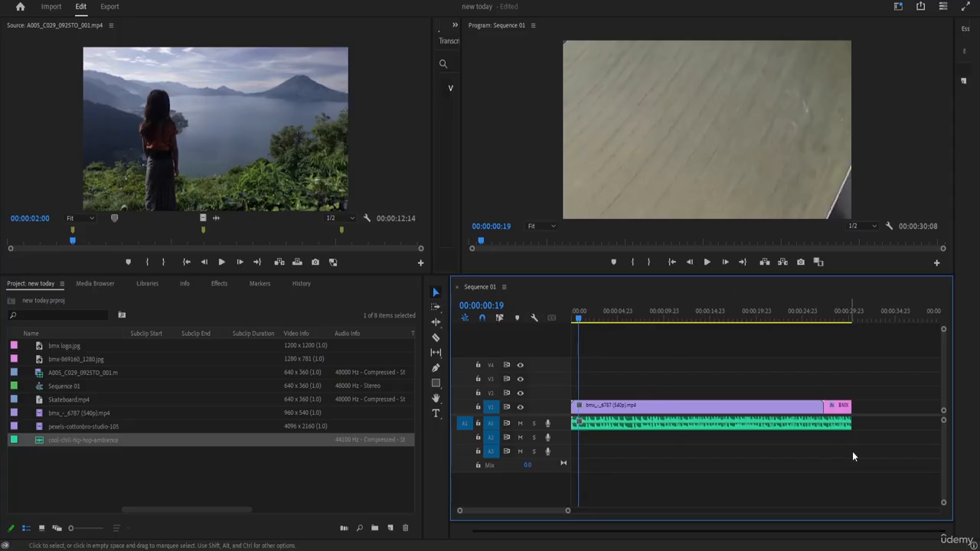
{"action": "type", "text": "-"}
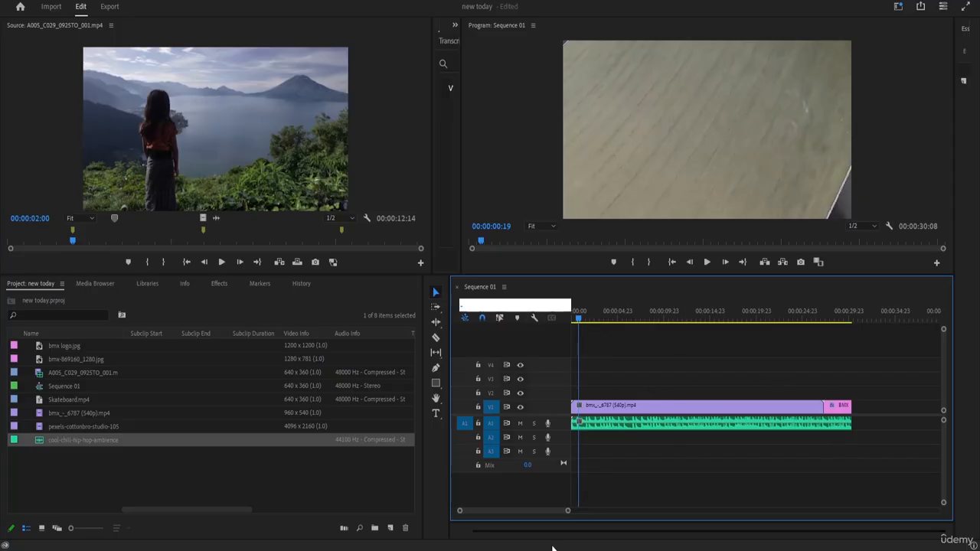
Step: Start a quick export of Sequence 01 as Sequence 01_3.mp4 with Match Source - Adaptive High Bitrate, then cancel the encoding
{"action": "left_click", "coordinate": [919, 10]}
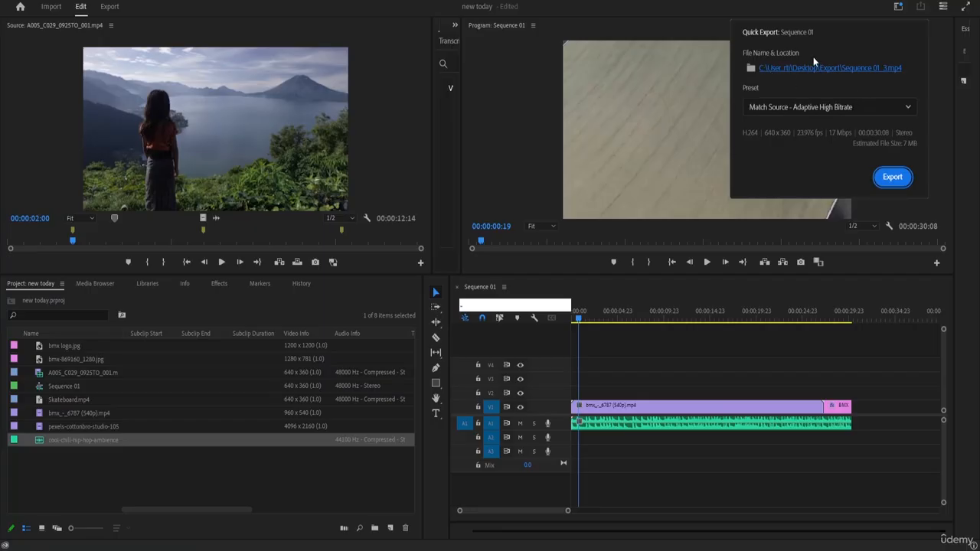
{"action": "left_click", "coordinate": [893, 177]}
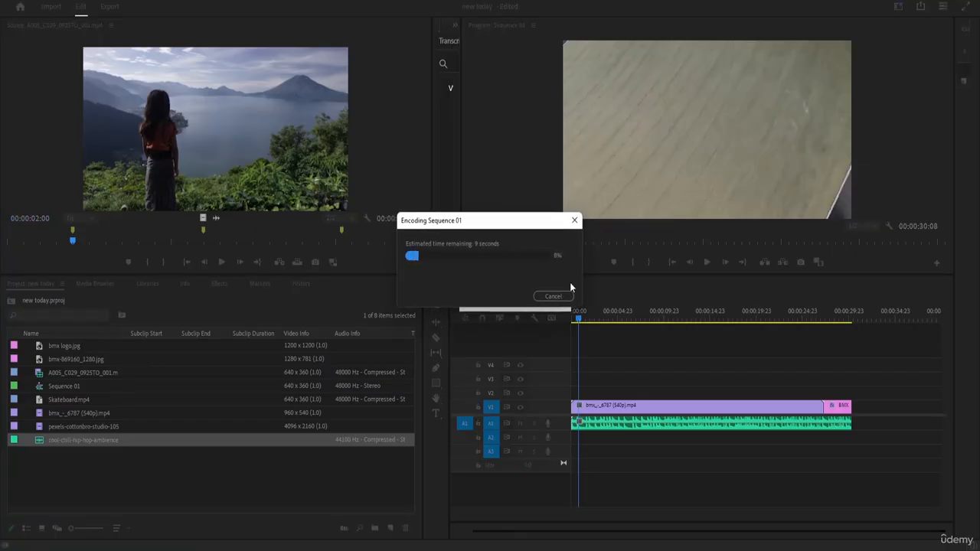
{"action": "left_click", "coordinate": [553, 295]}
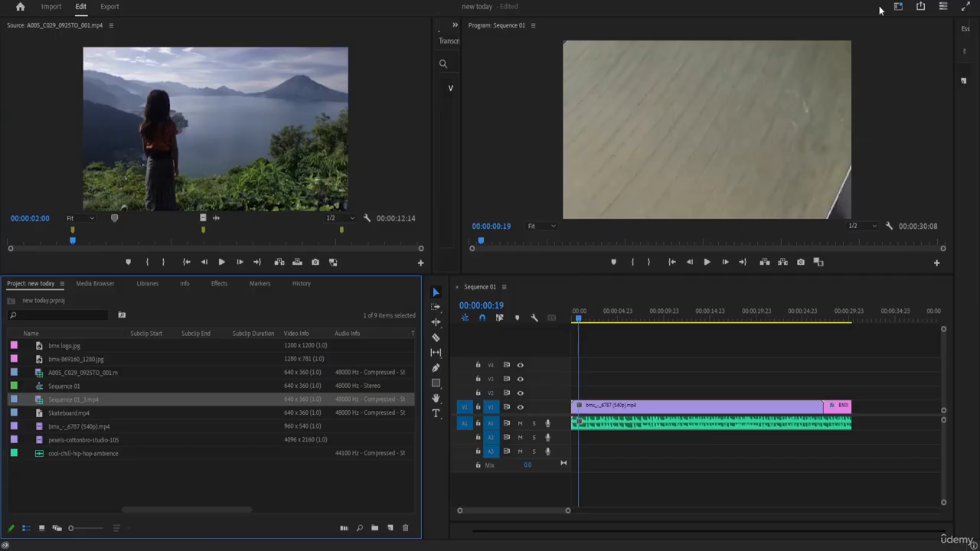
Step: Quick export the Sequence 01_3 clip as Sequence 01_3_1.mp4 with the High Quality 2160p 4K preset
{"action": "left_click", "coordinate": [919, 7]}
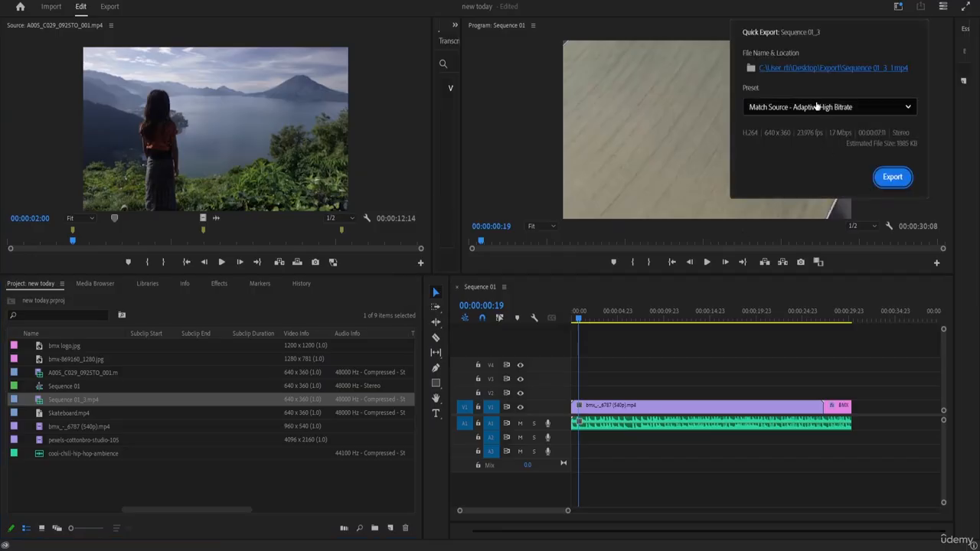
{"action": "left_click", "coordinate": [816, 106]}
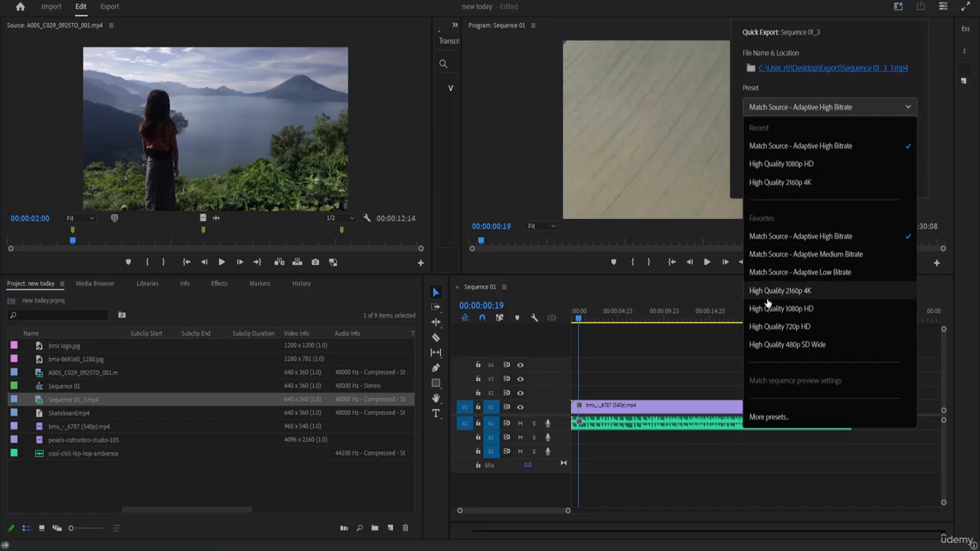
{"action": "left_click", "coordinate": [802, 291]}
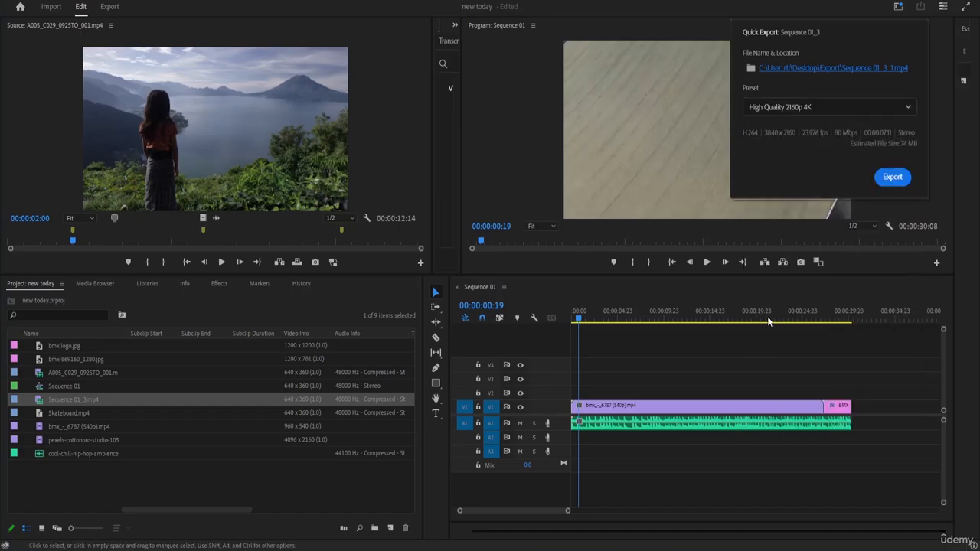
{"action": "left_click", "coordinate": [895, 180]}
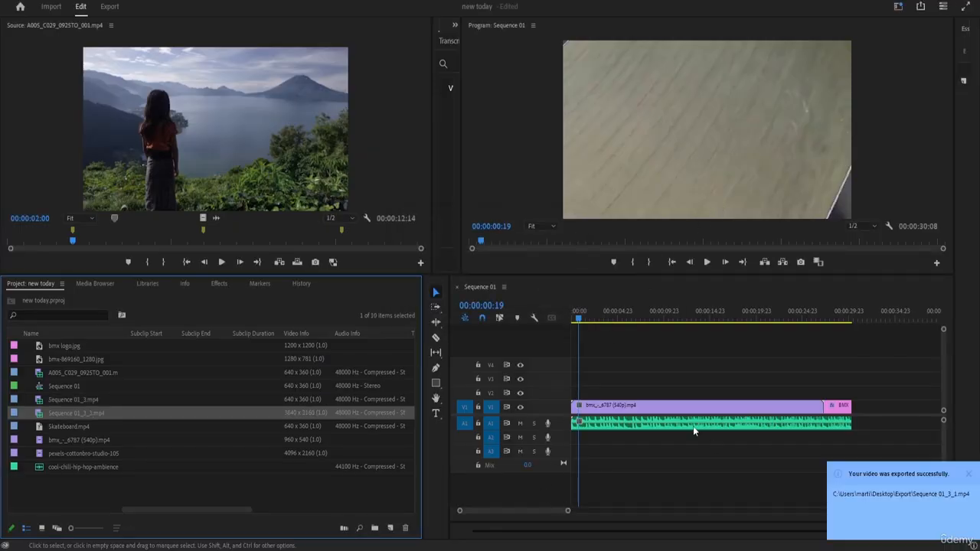
Step: Switch to File Explorer, play Sequence 01_3_1.mp4 from the Export folder in VLC, and close the player
{"action": "left_click", "coordinate": [483, 549]}
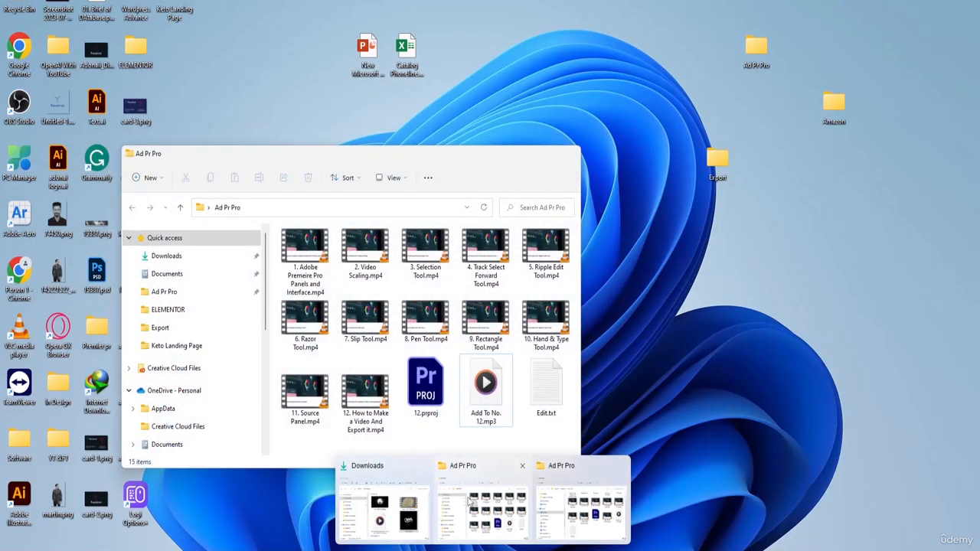
{"action": "left_click", "coordinate": [383, 506]}
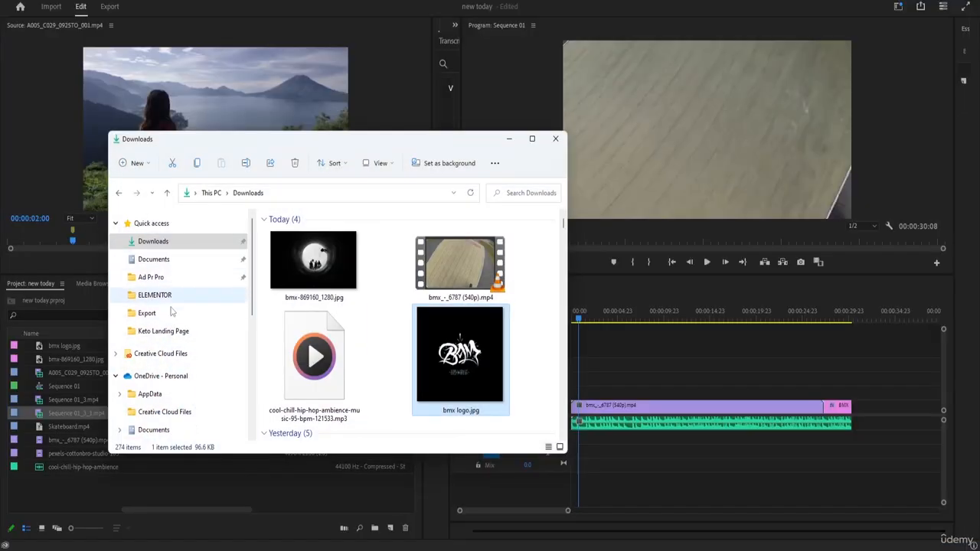
{"action": "left_click", "coordinate": [147, 312]}
{"action": "left_click", "coordinate": [296, 331]}
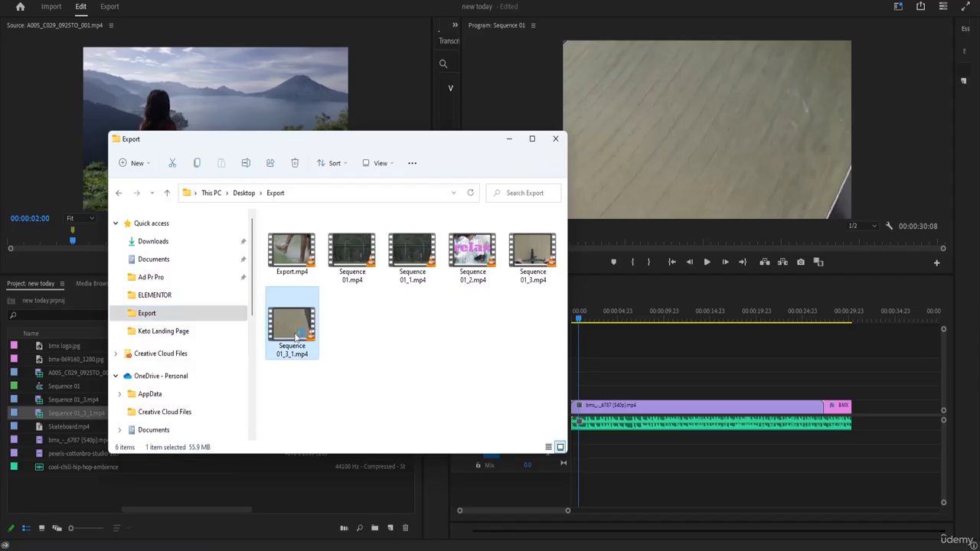
{"action": "double_click", "coordinate": [295, 334]}
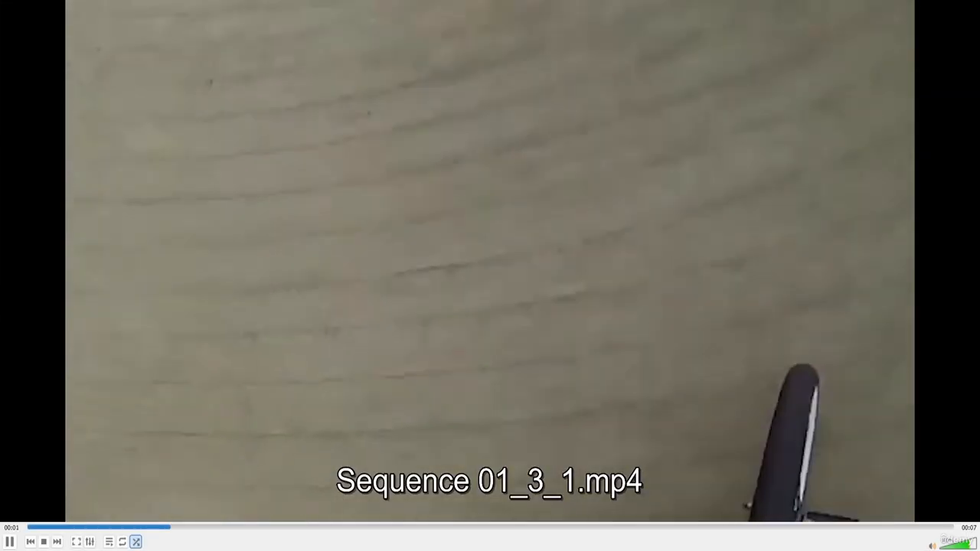
{"action": "double_click", "coordinate": [755, 222]}
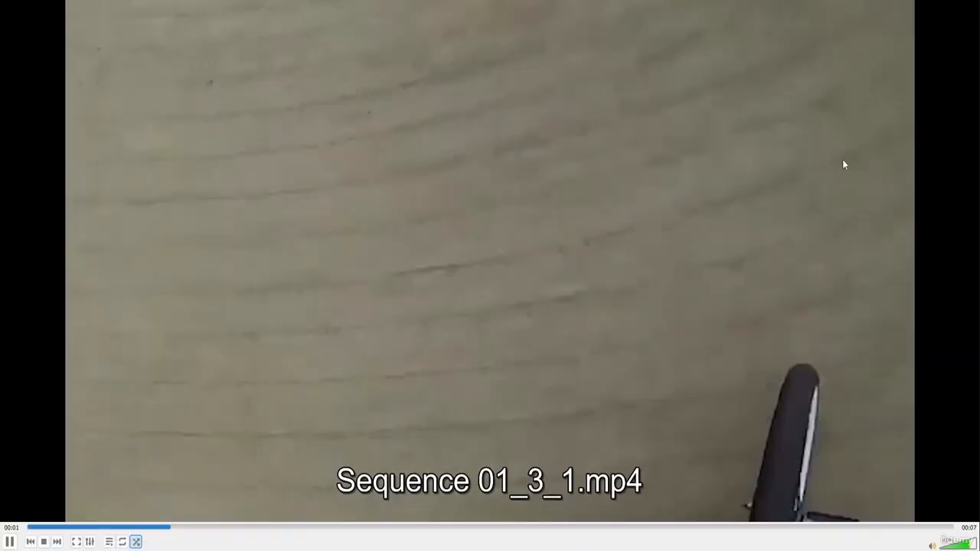
{"action": "key", "text": "space"}
{"action": "left_click", "coordinate": [966, 2]}
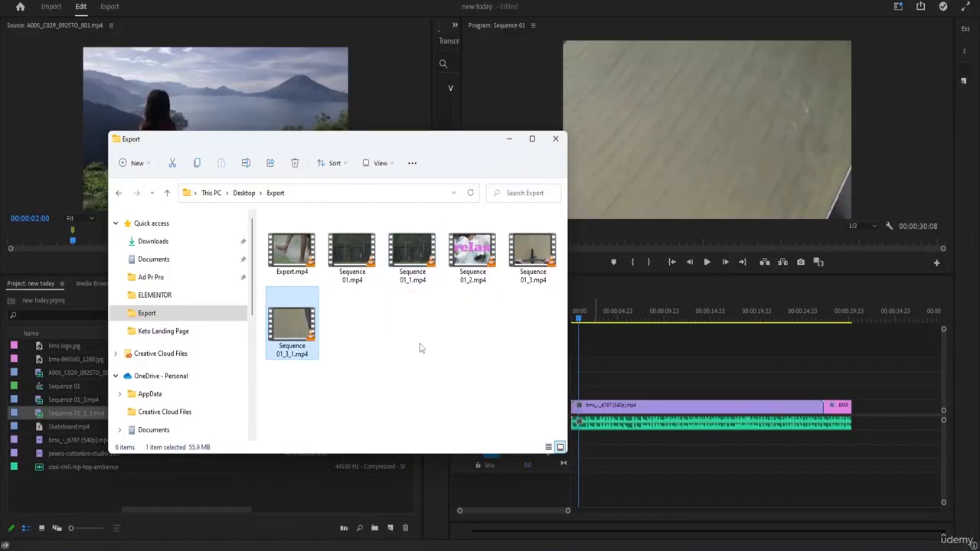
Step: Reopen Sequence 01_3_1.mp4 from the Export folder, pause its playback and close the player again
{"action": "right_click", "coordinate": [323, 346]}
{"action": "left_click", "coordinate": [394, 307]}
{"action": "left_click", "coordinate": [285, 321]}
{"action": "double_click", "coordinate": [285, 320]}
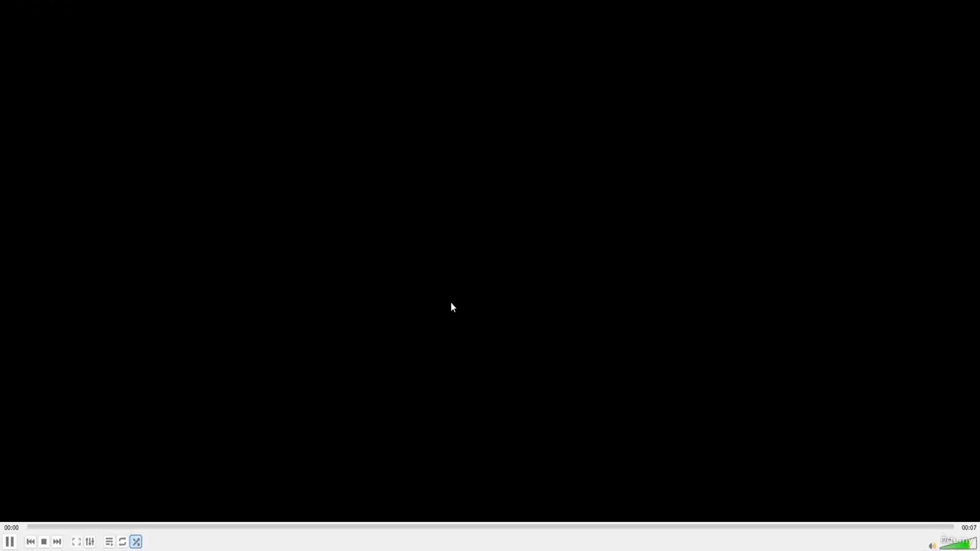
{"action": "key", "text": "space"}
{"action": "key", "text": "alt+F4"}
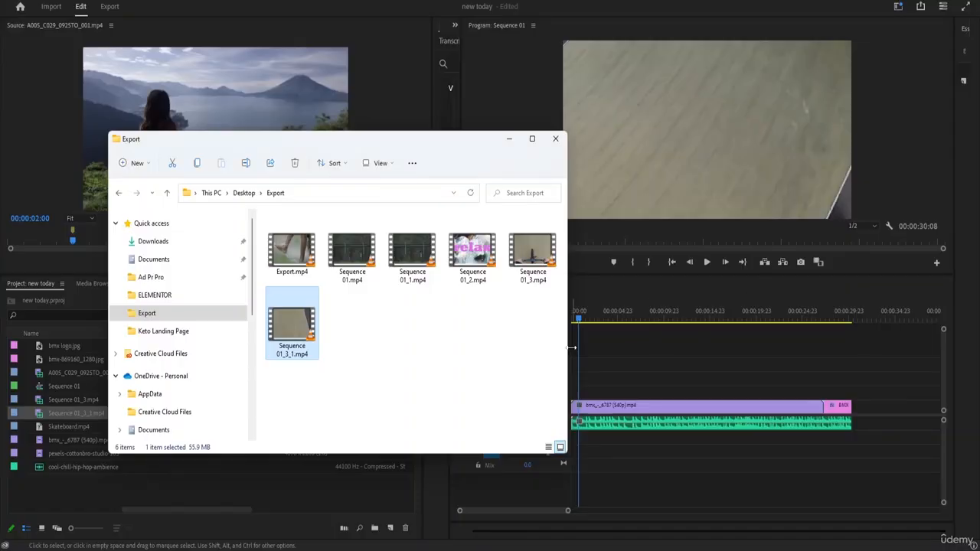
Step: Return to Premiere Pro, play the opening of Sequence 01 briefly, and move the playhead back to 00:00:00:00
{"action": "left_click", "coordinate": [508, 140]}
{"action": "key", "text": "space"}
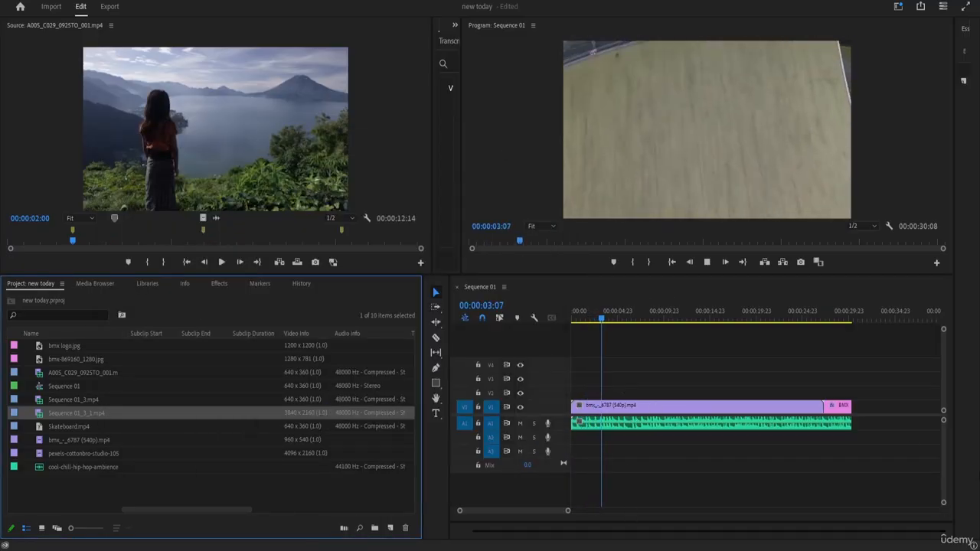
{"action": "key", "text": "space"}
{"action": "left_click_drag", "start_coordinate": [606, 318], "coordinate": [560, 324]}
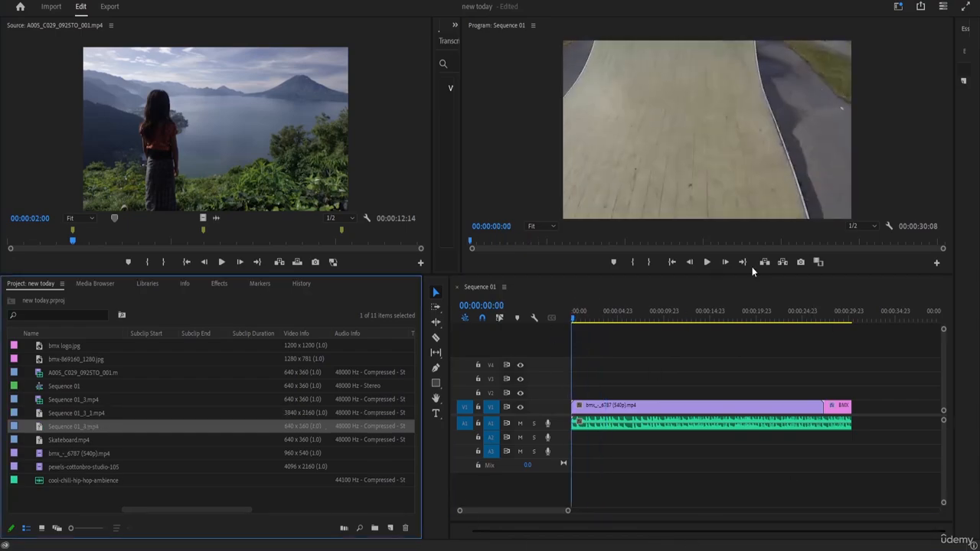
{"action": "left_click", "coordinate": [567, 316]}
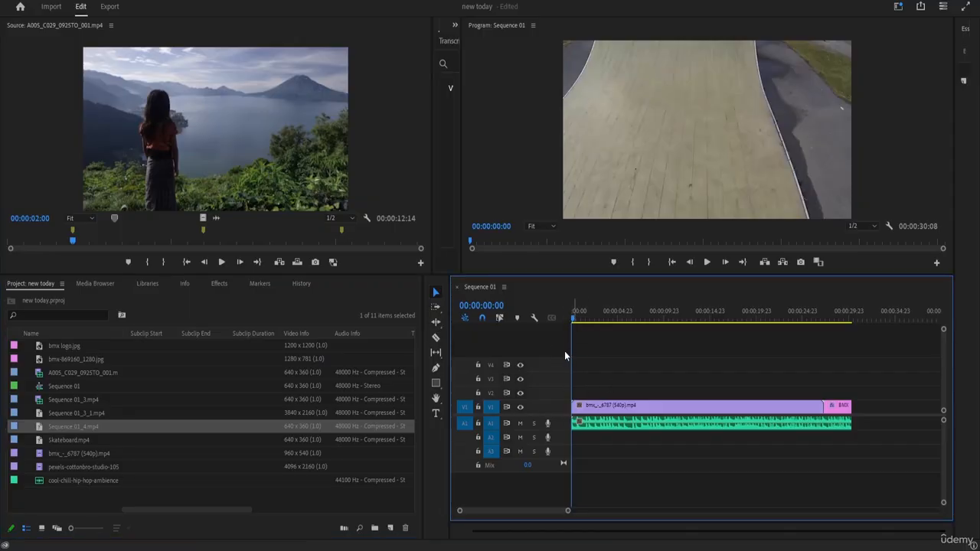
Step: Try to quick export Sequence 01 as Sequence 01_4.mp4 with the Match Source - Adaptive High Bitrate preset
{"action": "left_click", "coordinate": [924, 3]}
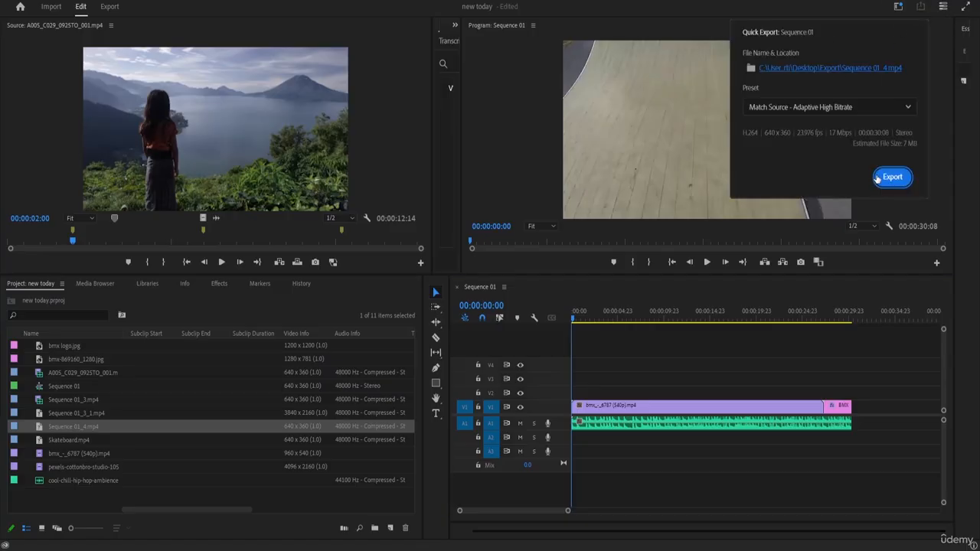
{"action": "left_click", "coordinate": [889, 177]}
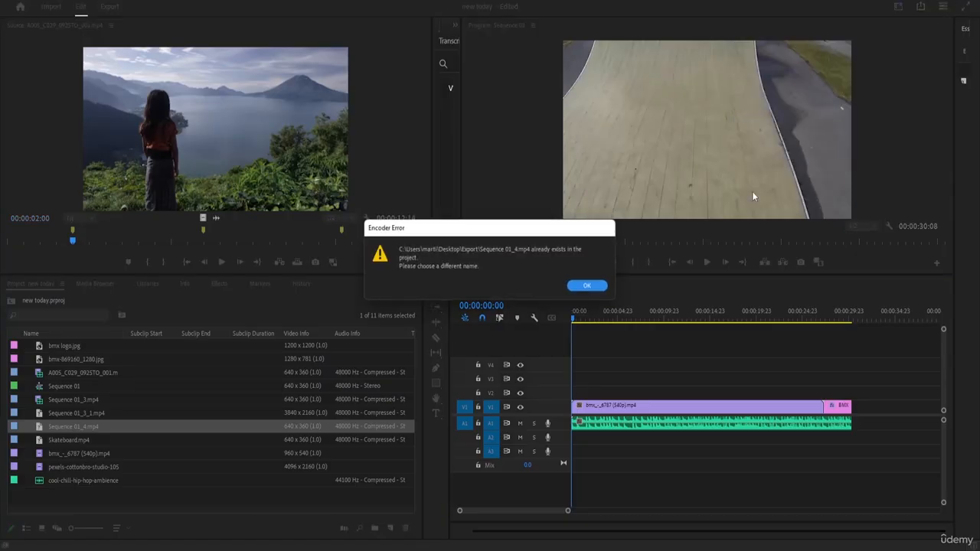
{"action": "left_click", "coordinate": [589, 285]}
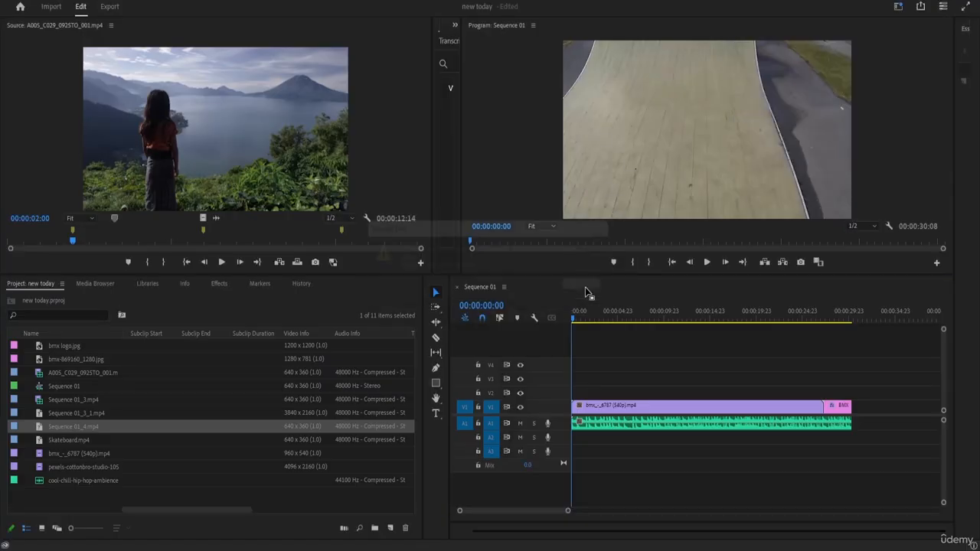
{"action": "left_click", "coordinate": [922, 6]}
{"action": "left_click", "coordinate": [889, 175]}
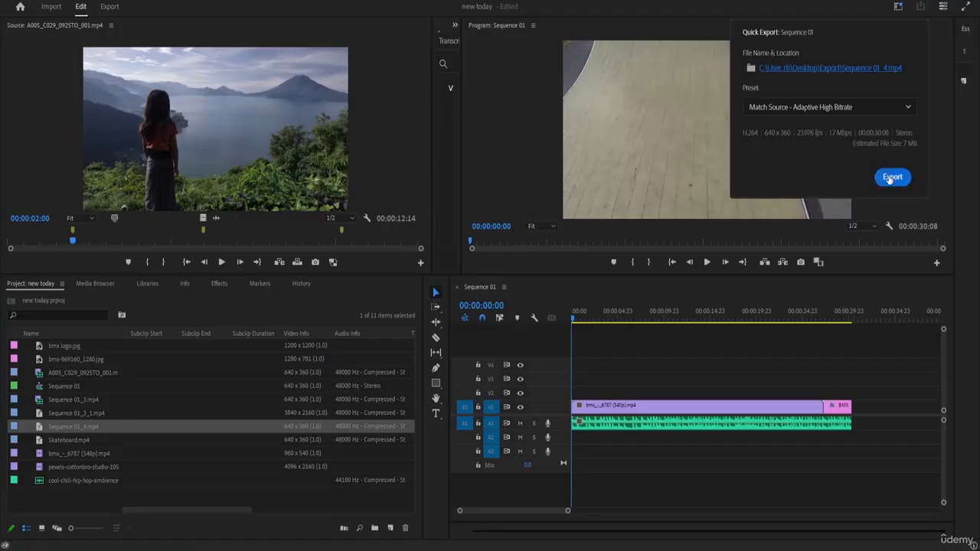
{"action": "left_click", "coordinate": [587, 285]}
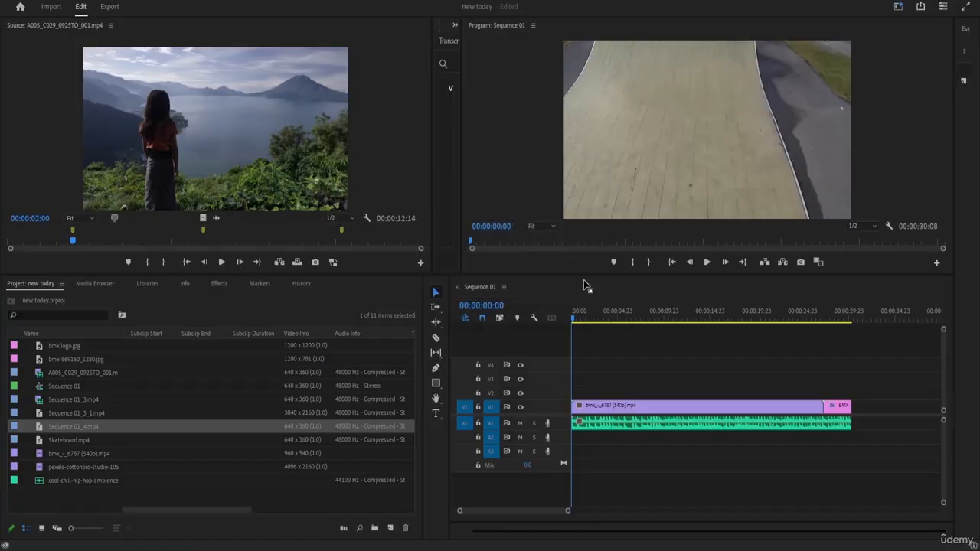
Step: Quick export Sequence 01 to the Export folder as Sequence 01_4.mp4, keeping the Match Source - Adaptive High Bitrate preset
{"action": "left_click", "coordinate": [921, 8]}
{"action": "left_click", "coordinate": [880, 178]}
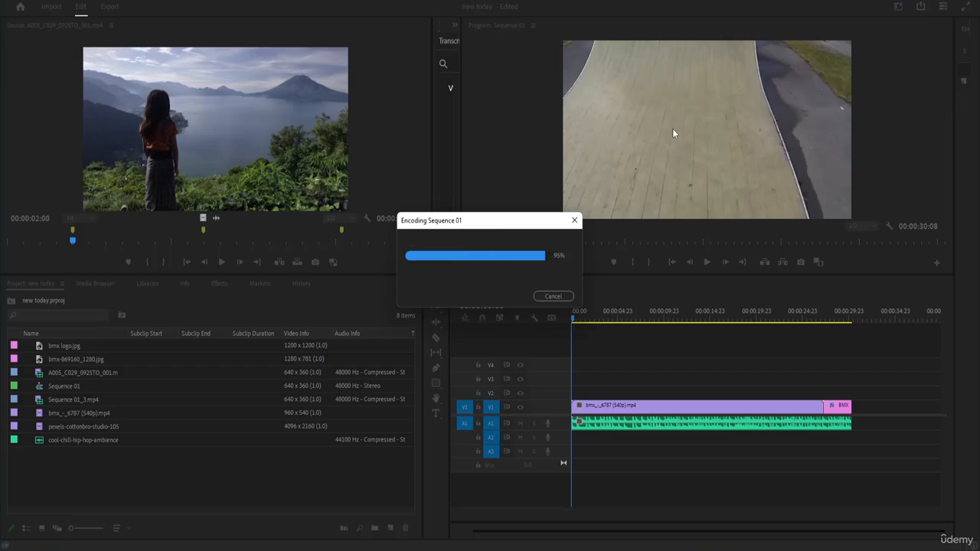
Step: Switch to File Explorer, play the newly exported Sequence 01_4.mp4 from the Export folder in VLC, and return to Premiere Pro
{"action": "mouse_move", "coordinate": [483, 545]}
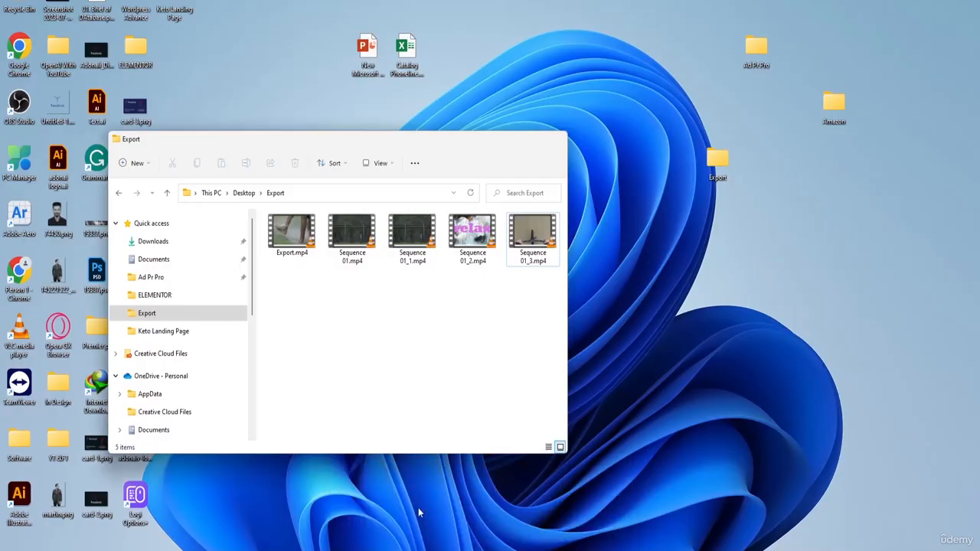
{"action": "left_click", "coordinate": [382, 501]}
{"action": "double_click", "coordinate": [291, 310]}
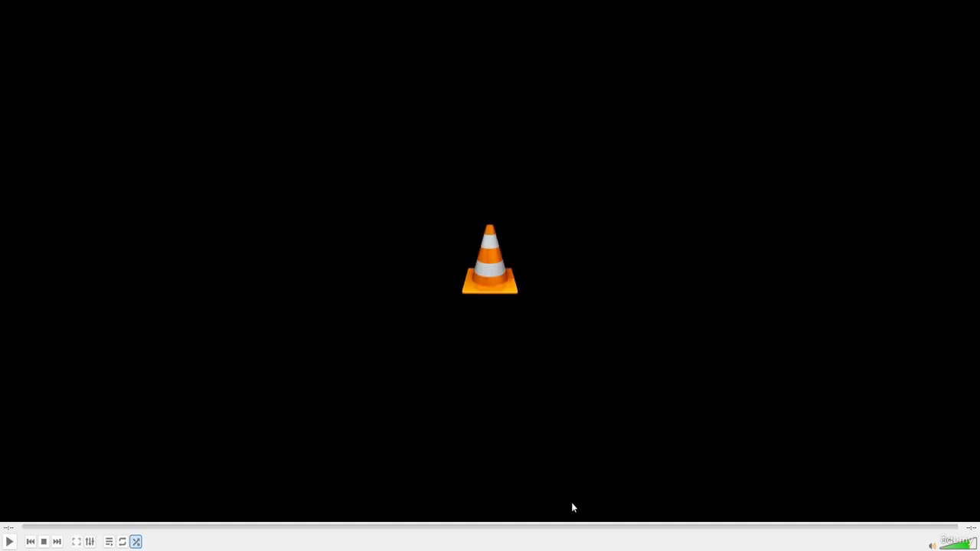
{"action": "left_click", "coordinate": [571, 505]}
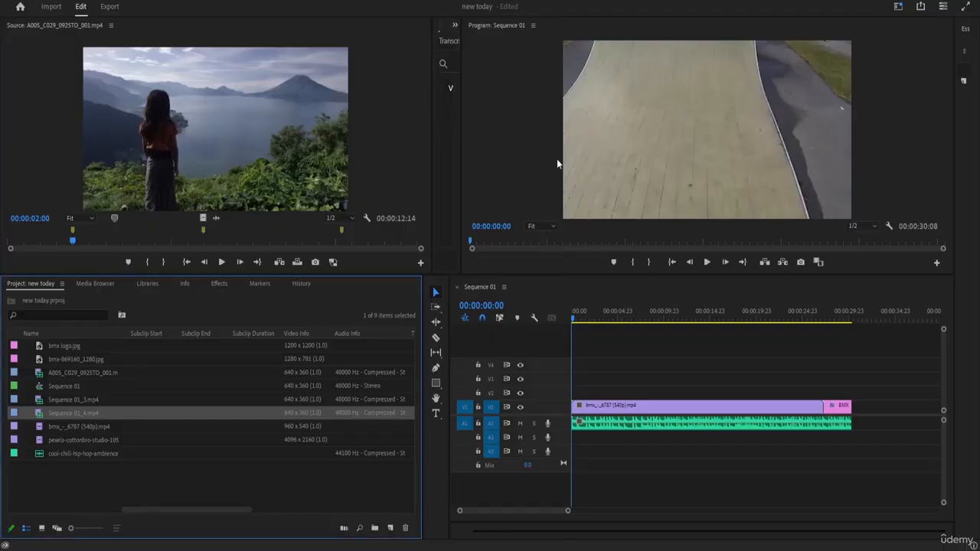